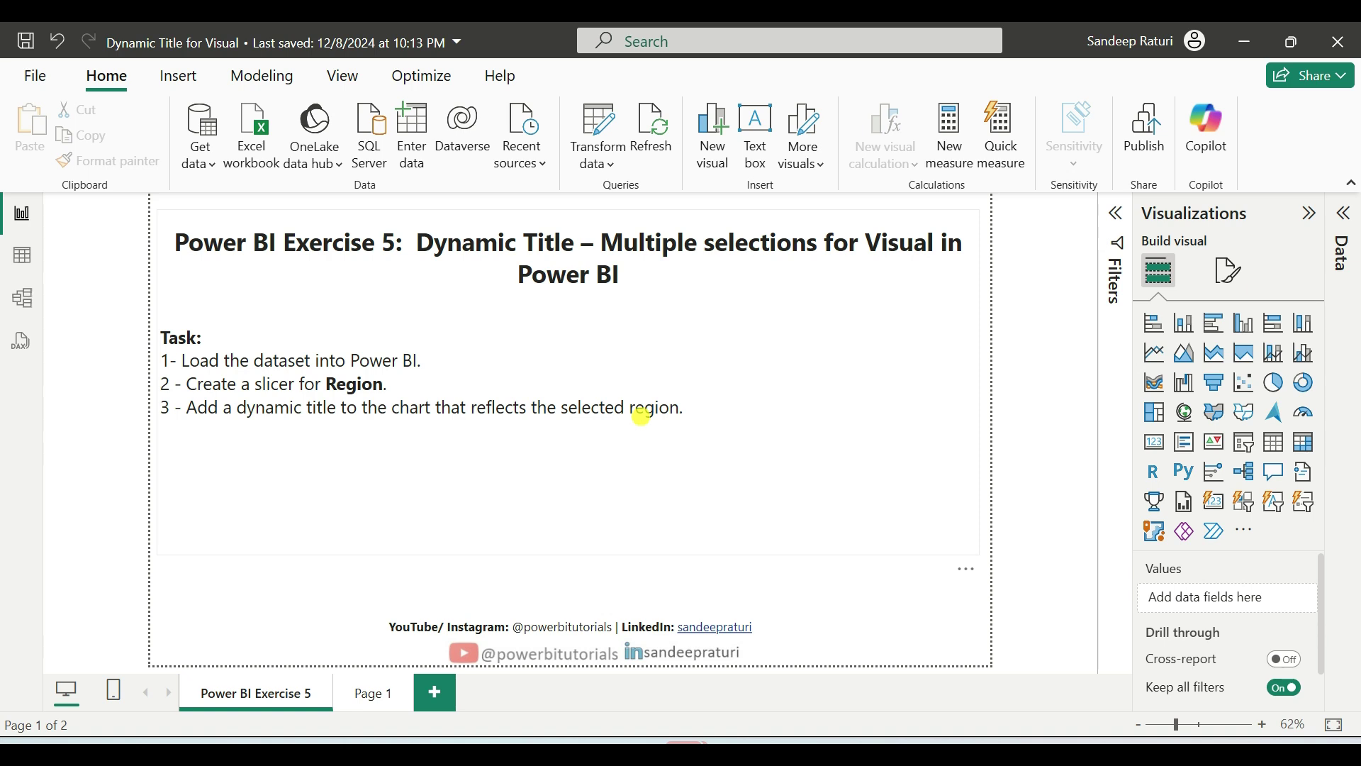
- On Page 1, filter the Region slicer to East and view the chart title
left_click(365, 693)
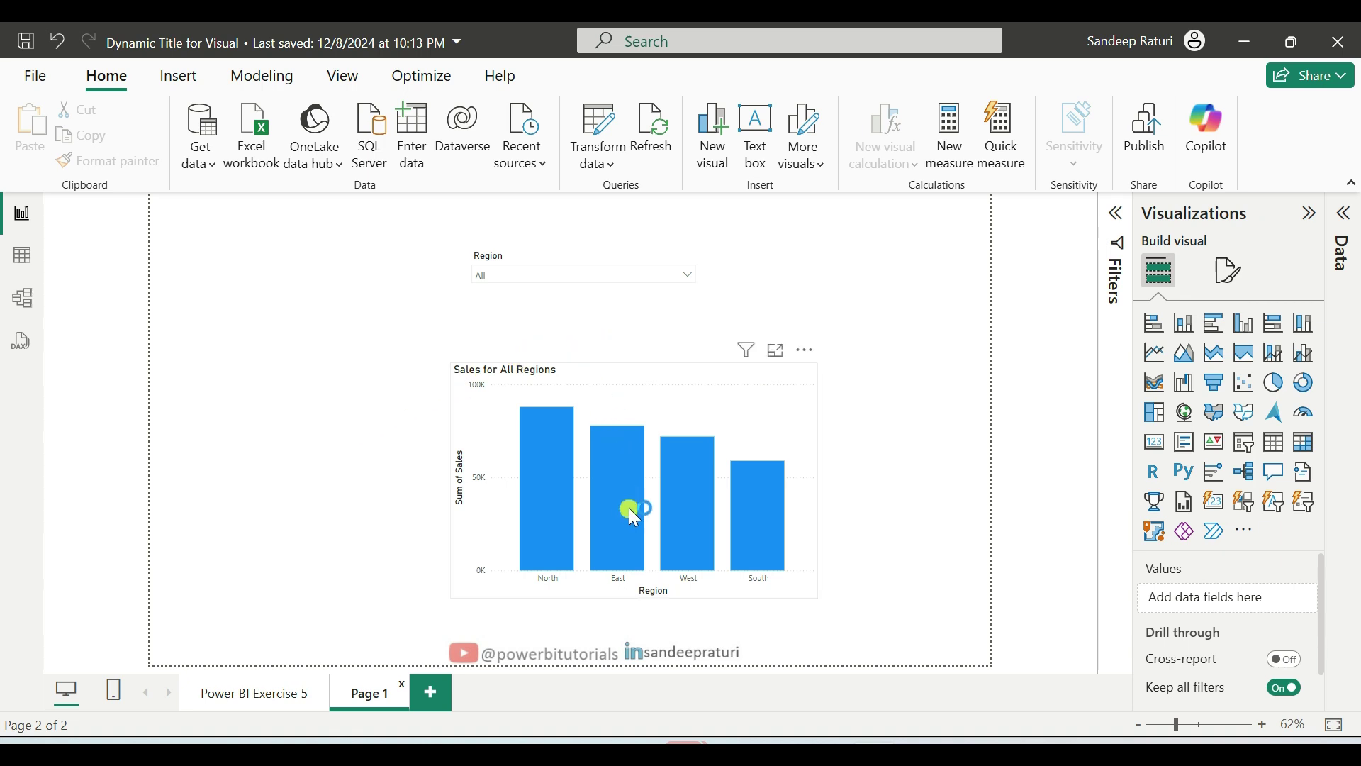
mouse_move(629, 510)
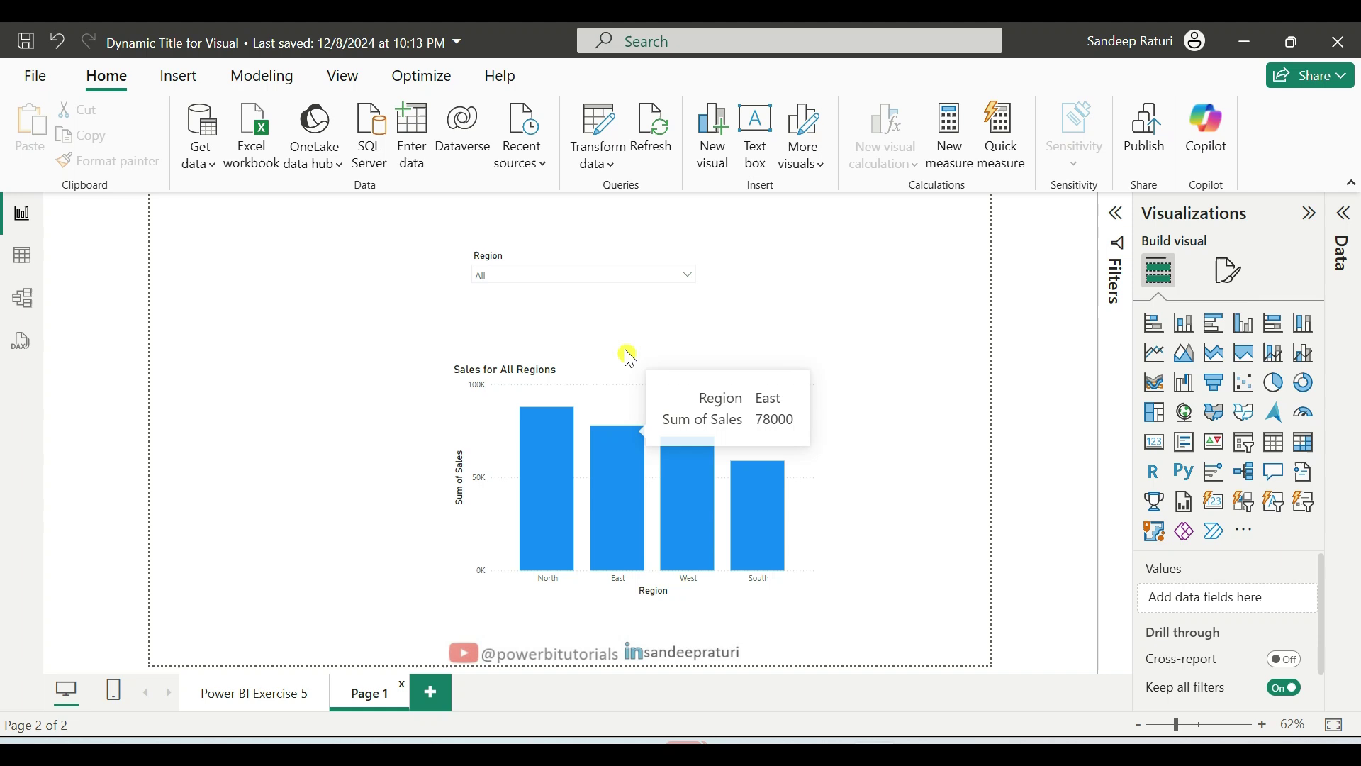
left_click(576, 277)
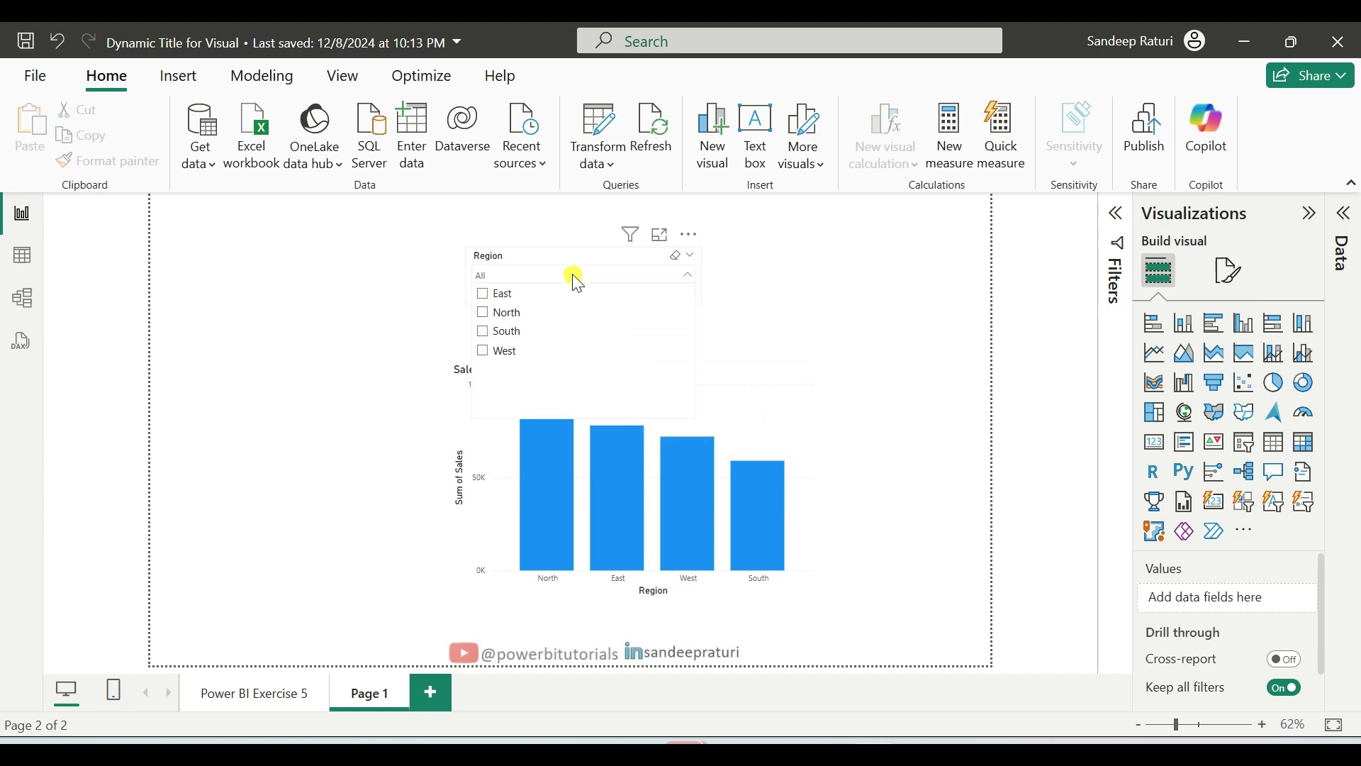
left_click(485, 295)
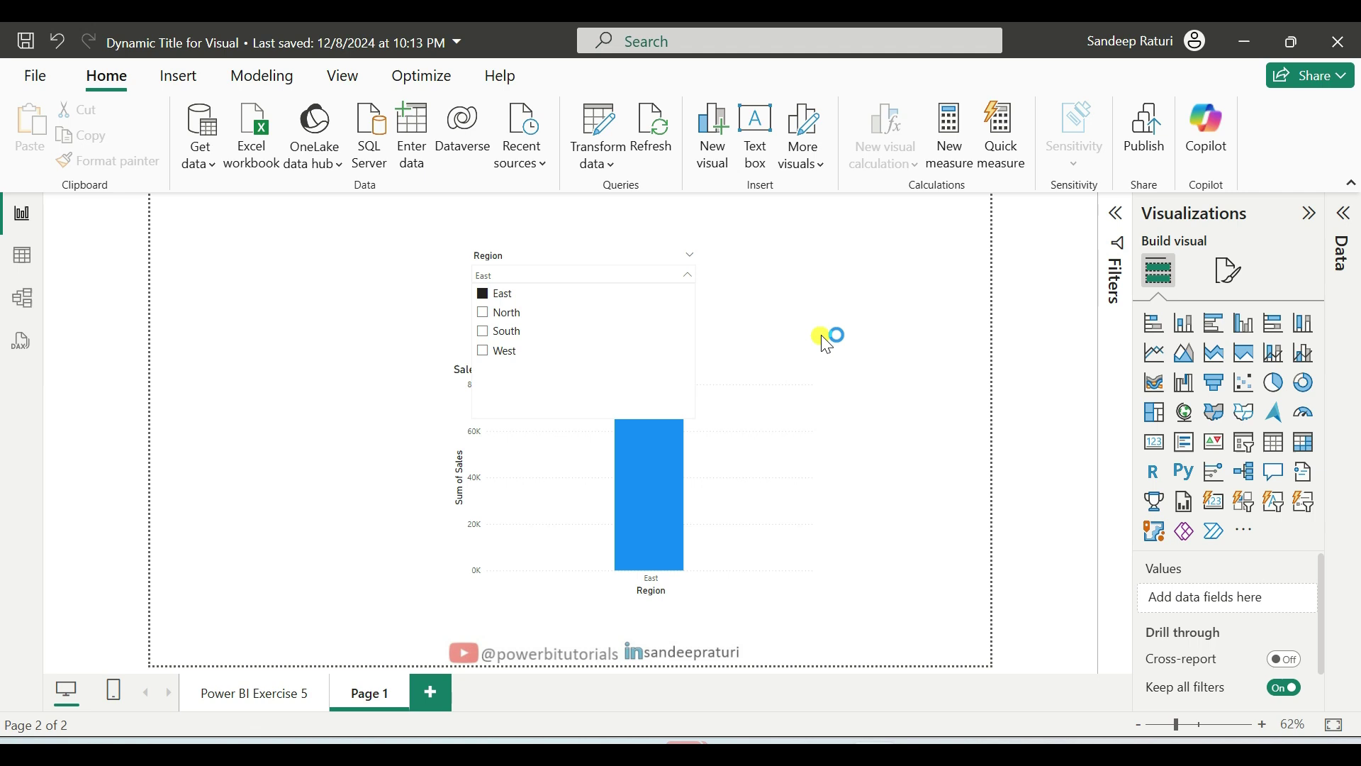
left_click(828, 346)
left_click(585, 374)
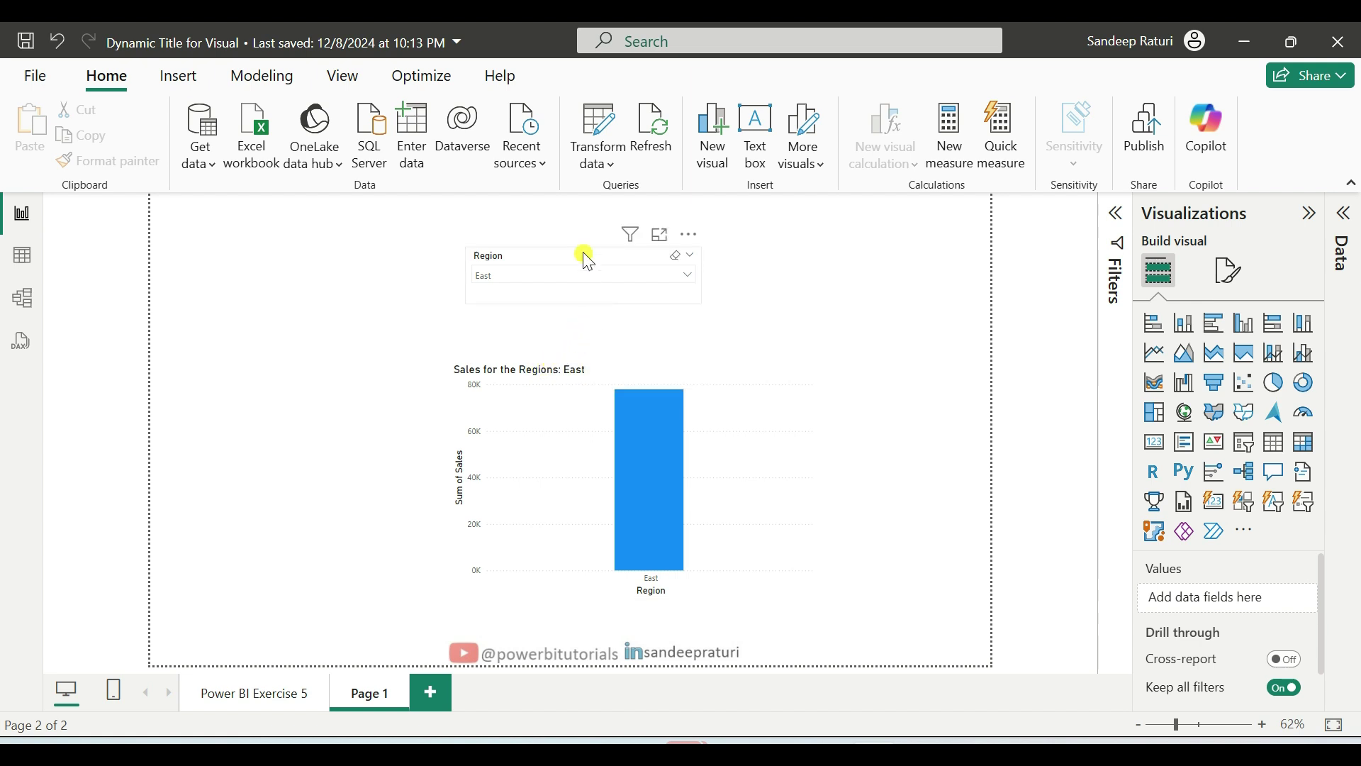
- Add North and South to the Region slicer selection
left_click(567, 275)
left_click(508, 314, "ctrl")
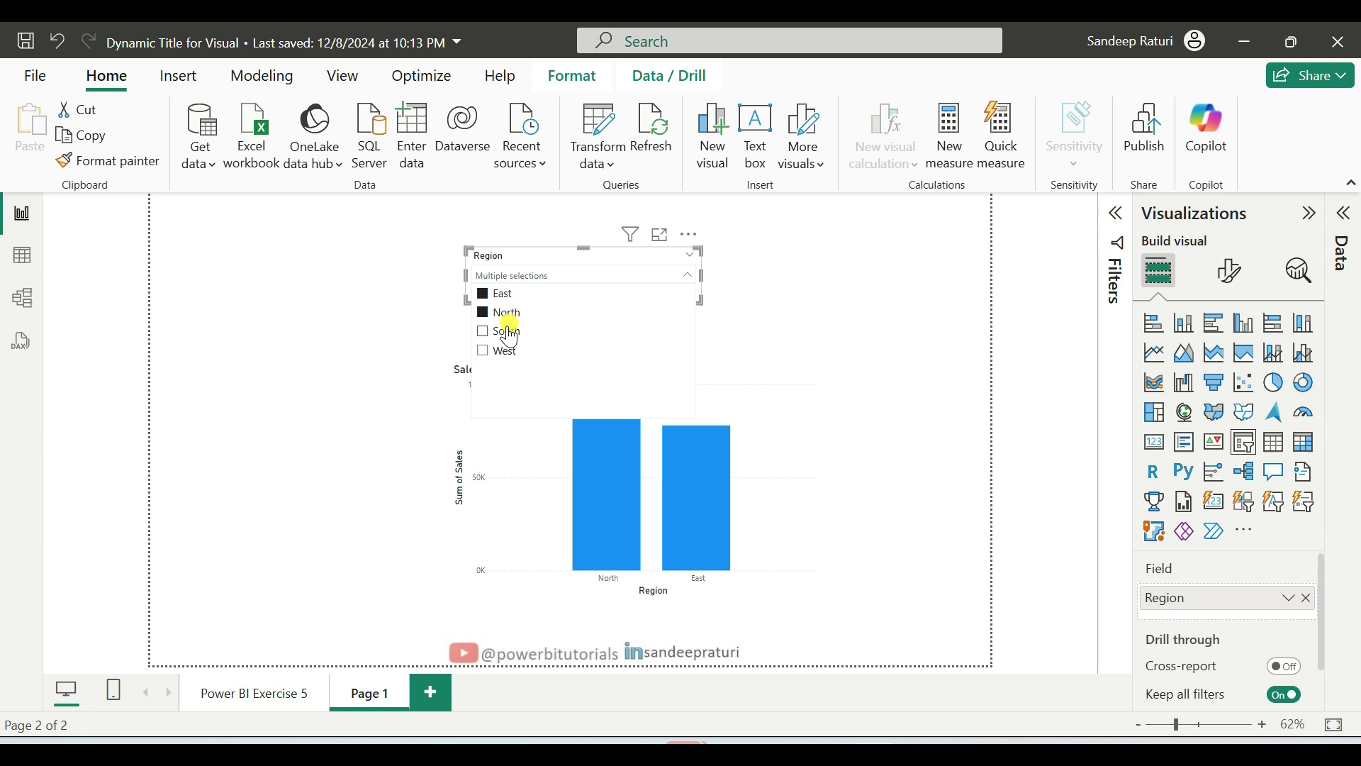
left_click(501, 333, "ctrl")
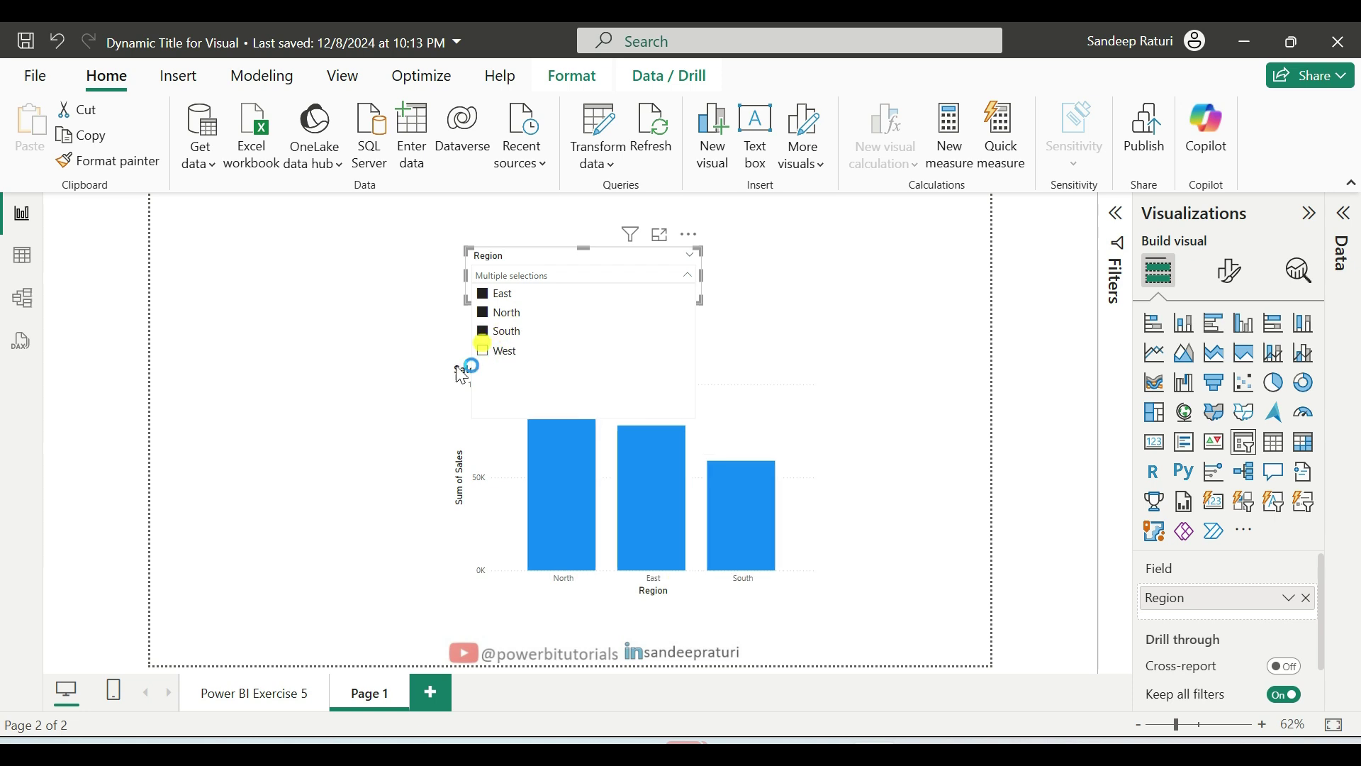
left_click(369, 441)
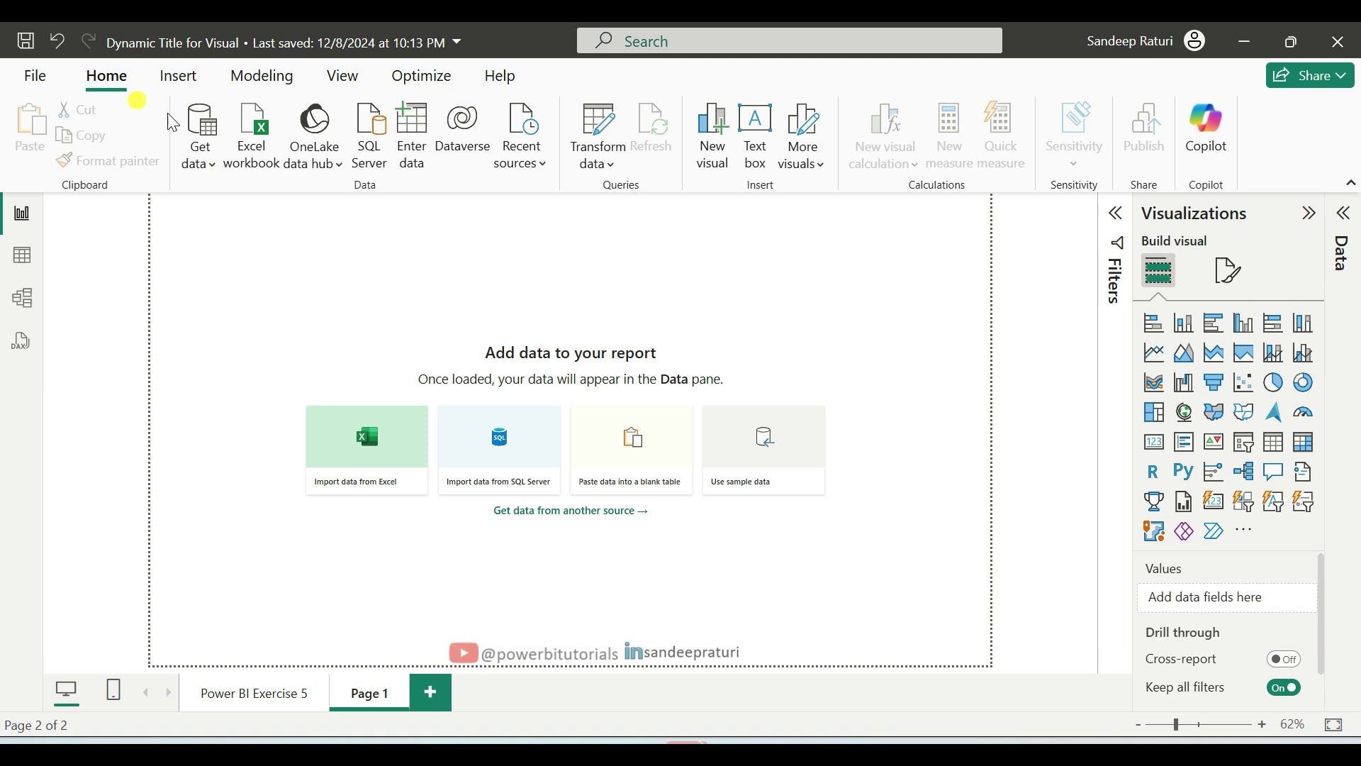
- Import Sales.txt through Get data > Text/CSV and load it
left_click(214, 168)
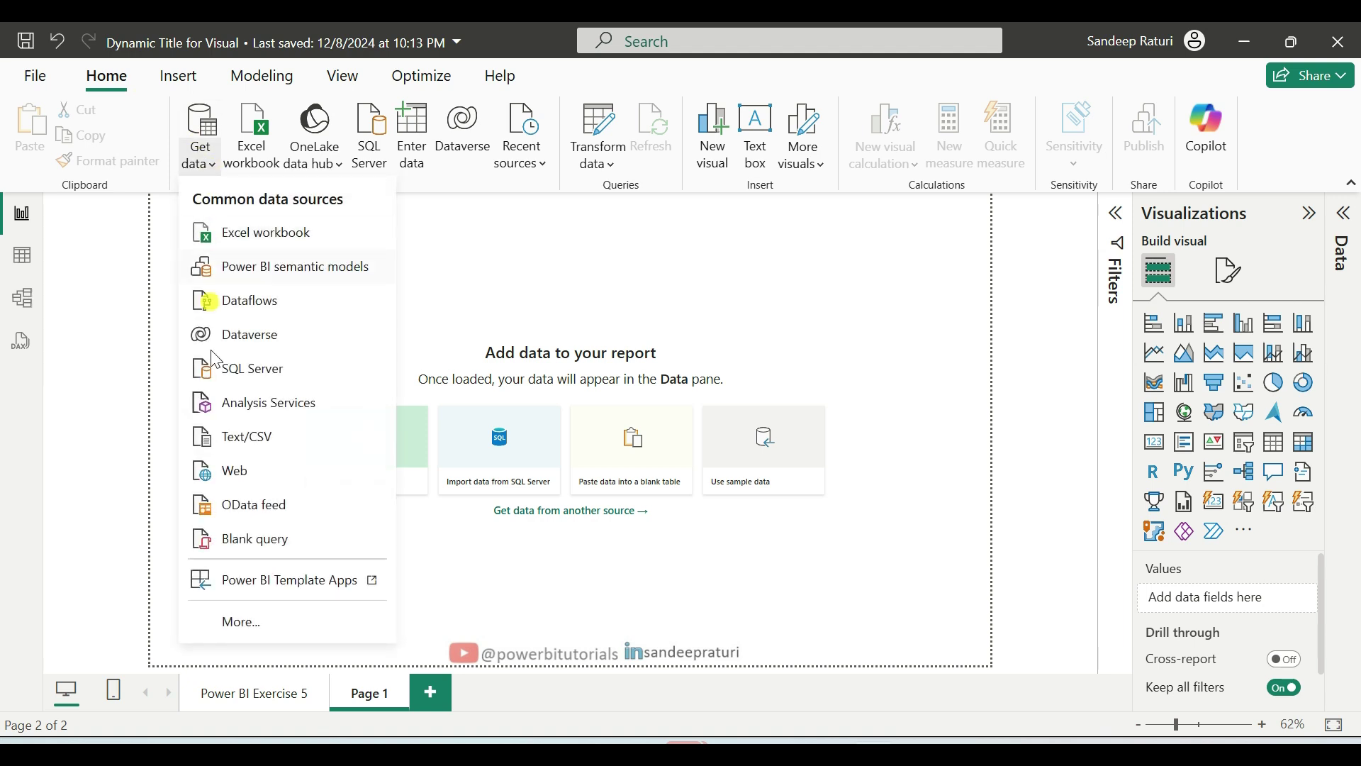
left_click(248, 439)
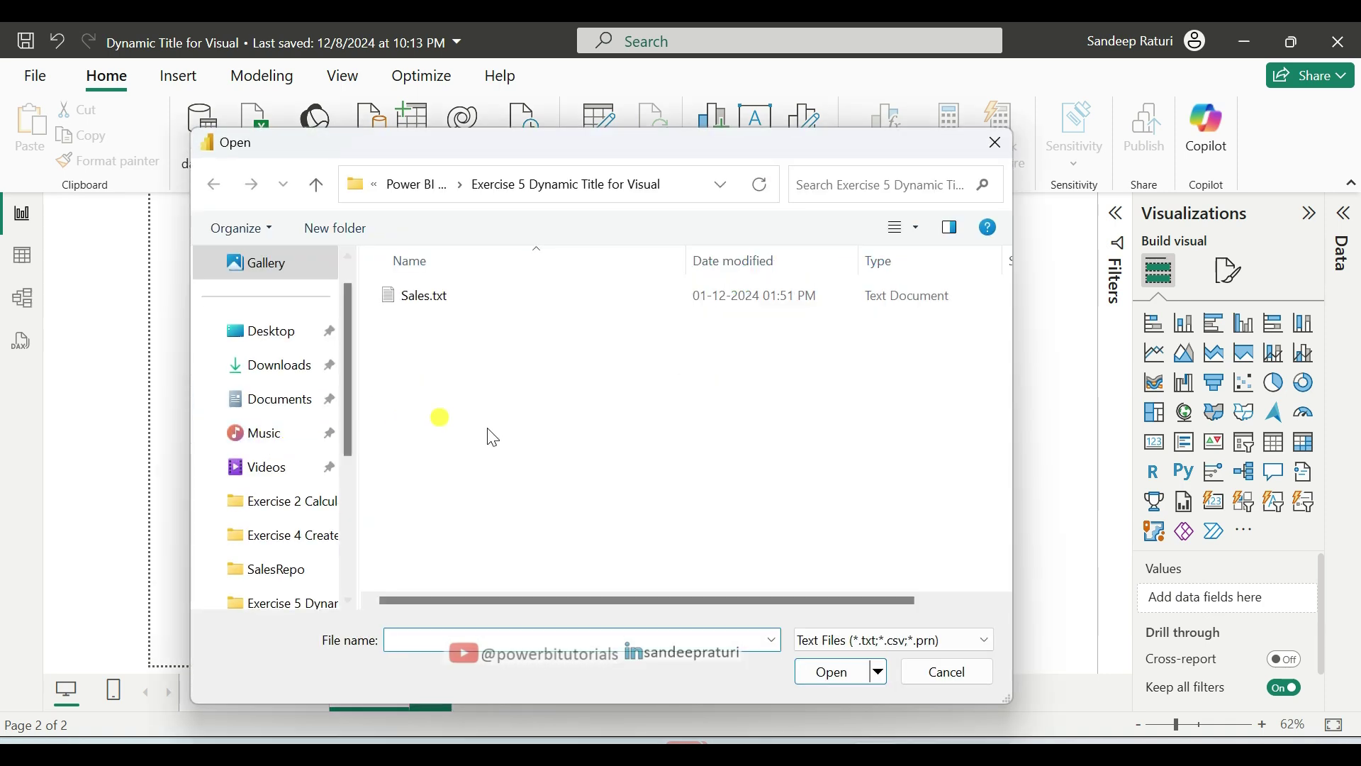
left_click(428, 298)
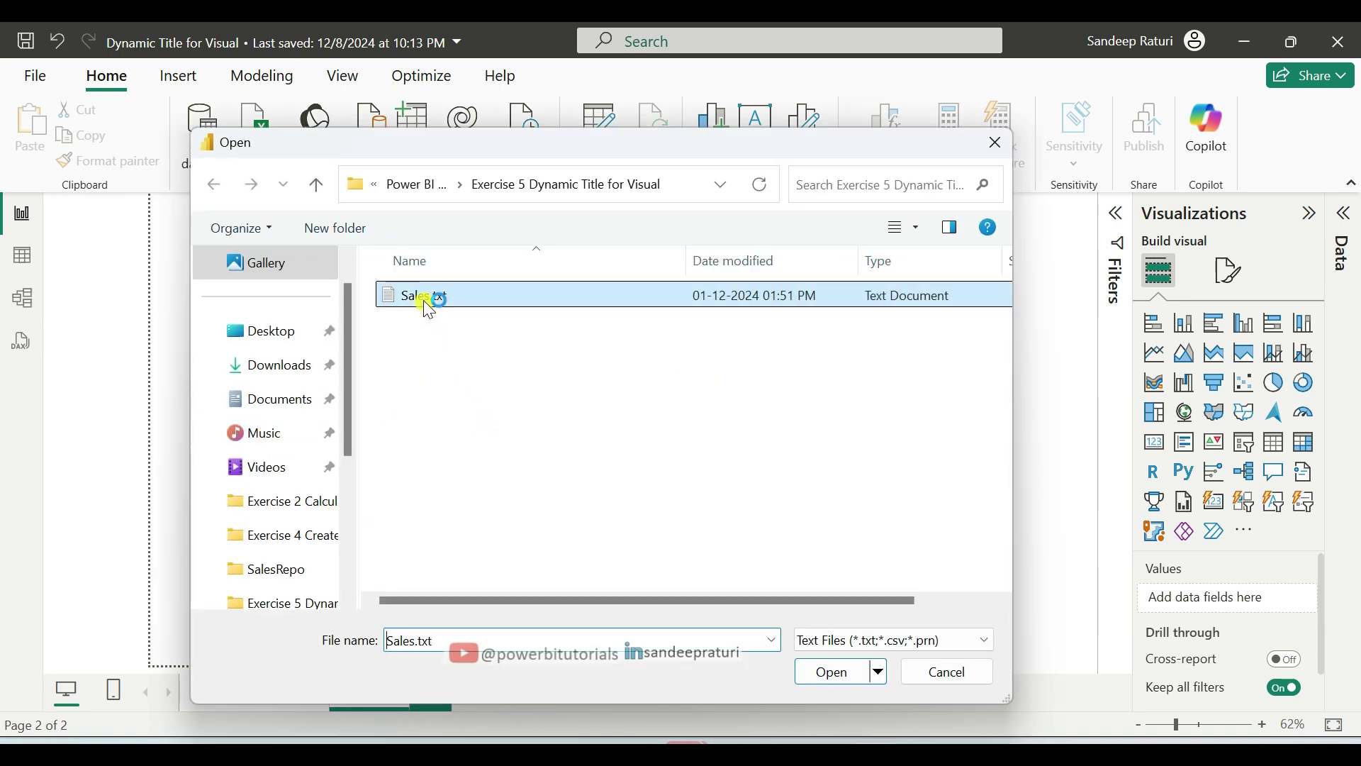
left_click(823, 677)
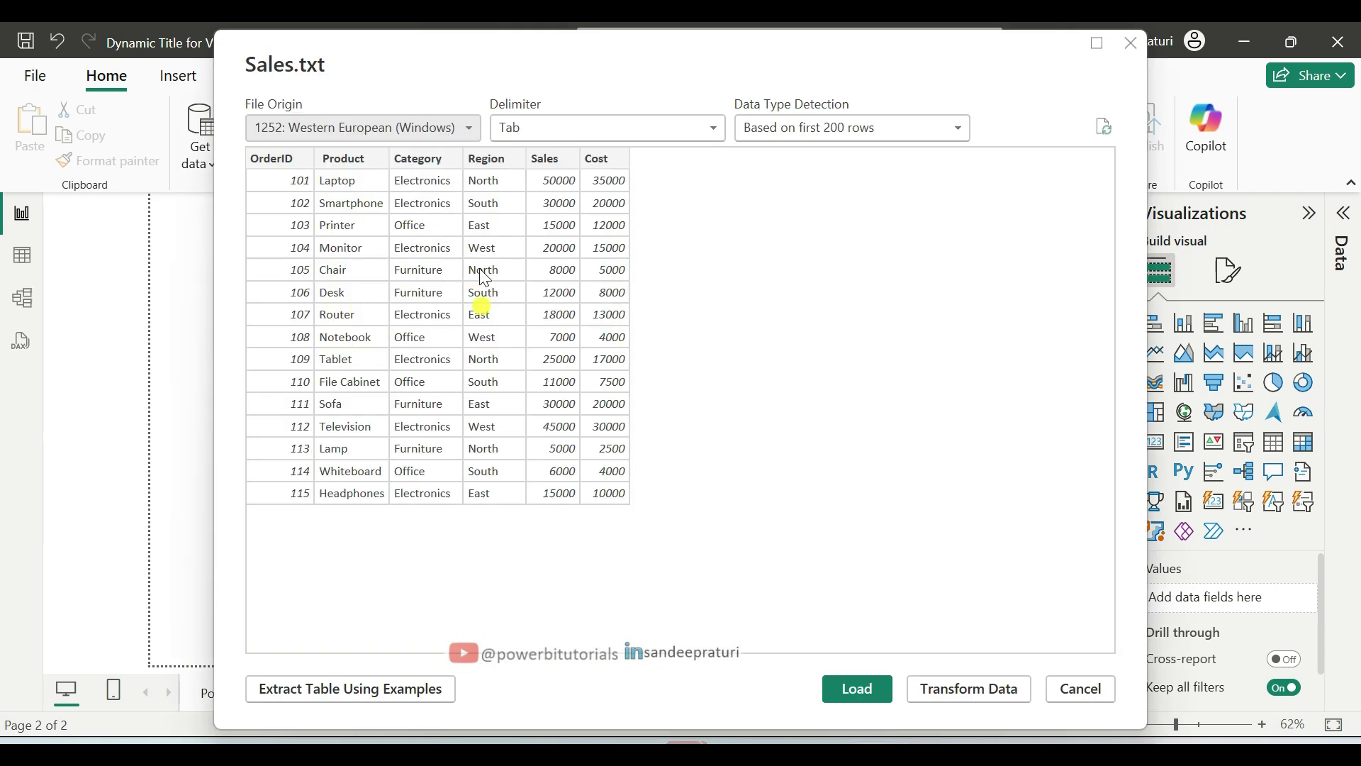
left_click(841, 691)
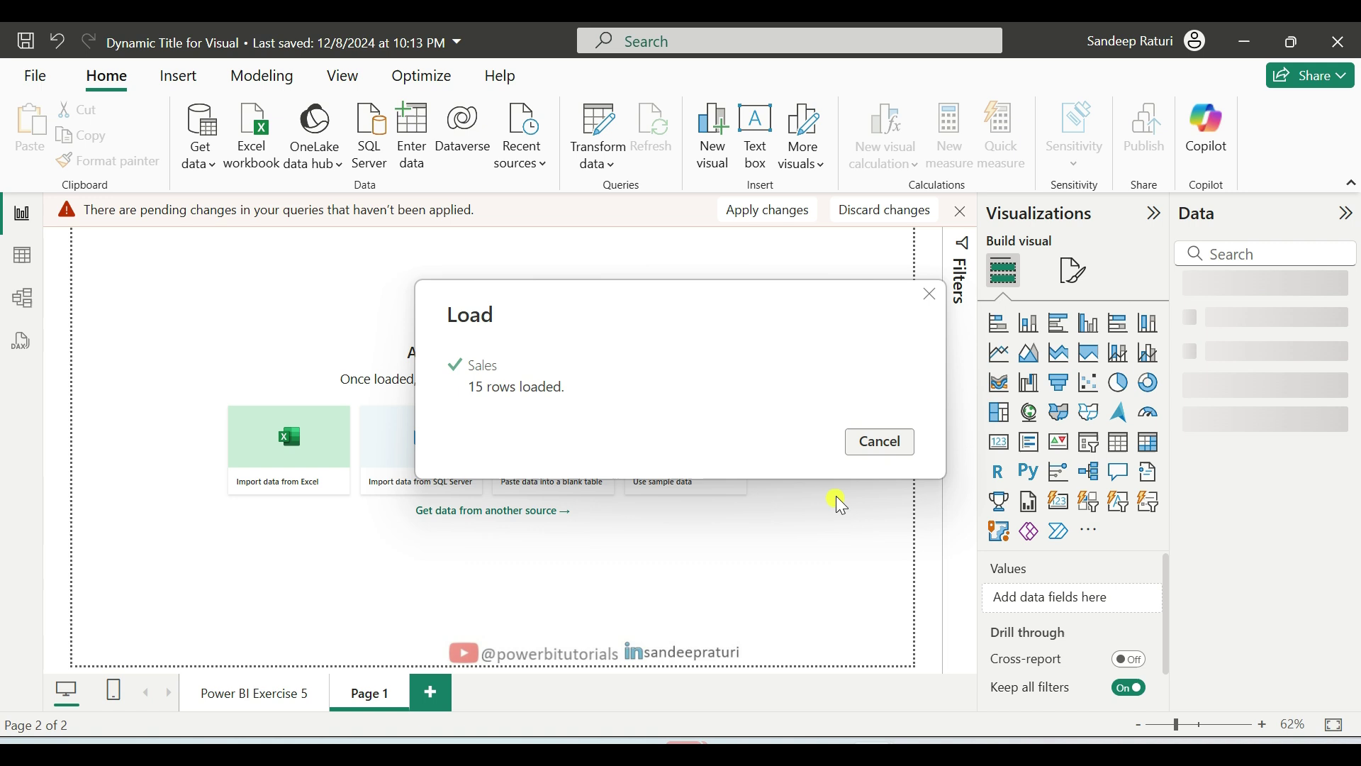
- Check the Sales table's fields and rows in Table view, then return to Report view
left_click(1194, 291)
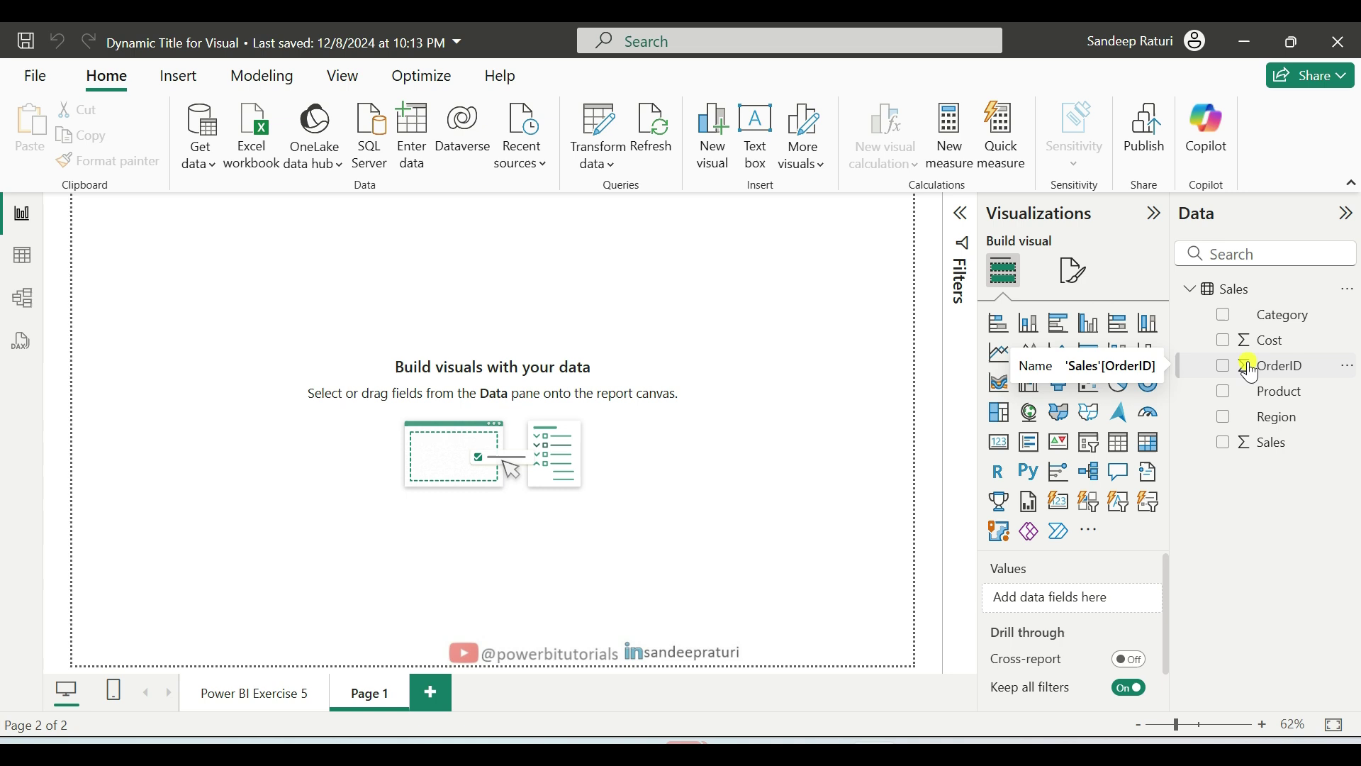
left_click(23, 257)
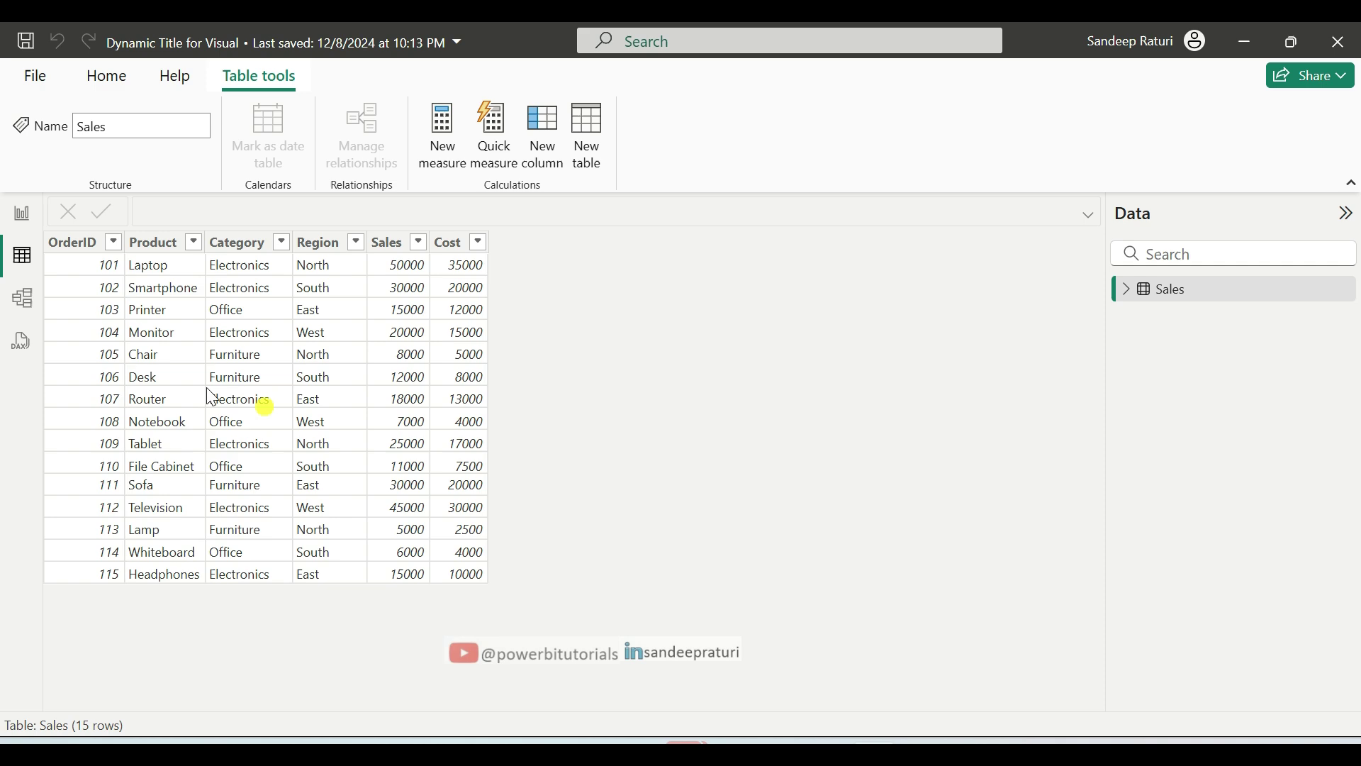
left_click(23, 216)
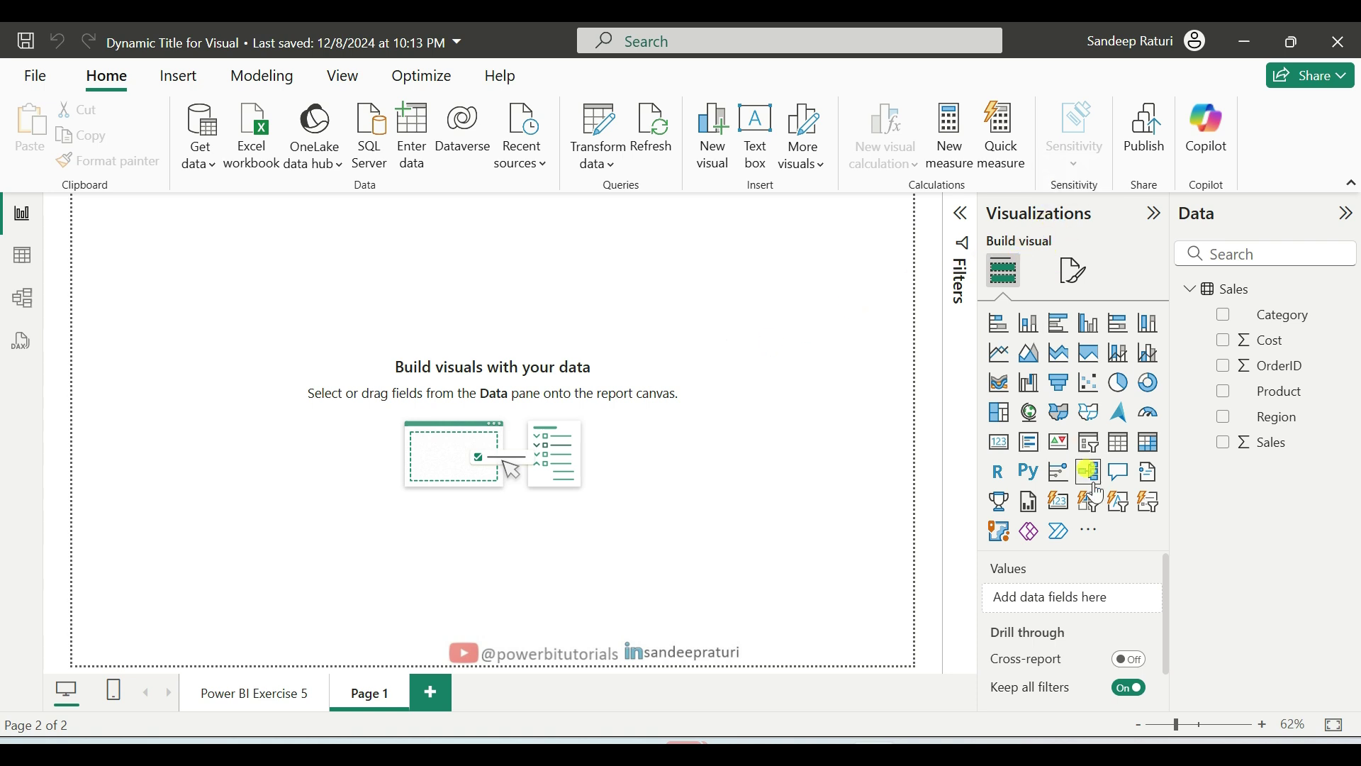
- Add a slicer at the page centre, bind it to Region, and shorten it
left_click(1098, 454)
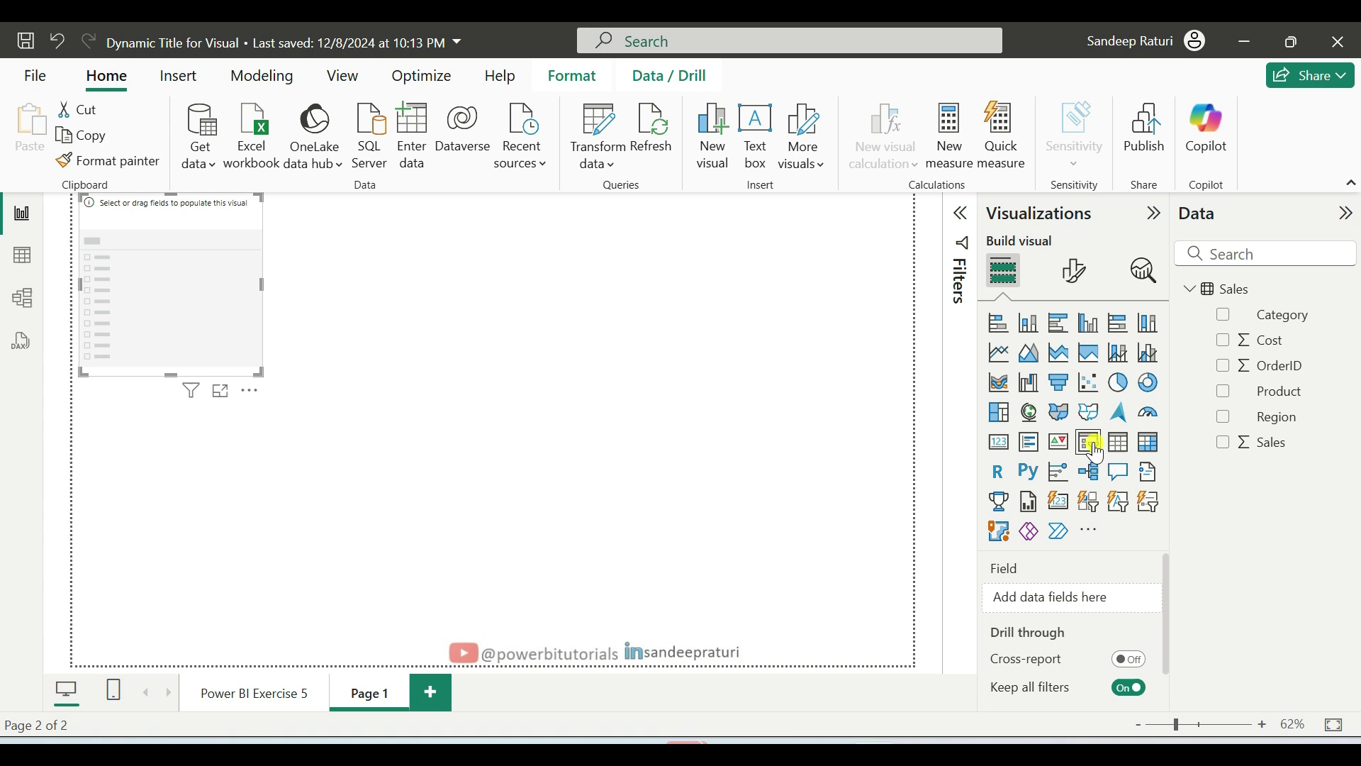
left_click_drag(219, 310, 531, 379)
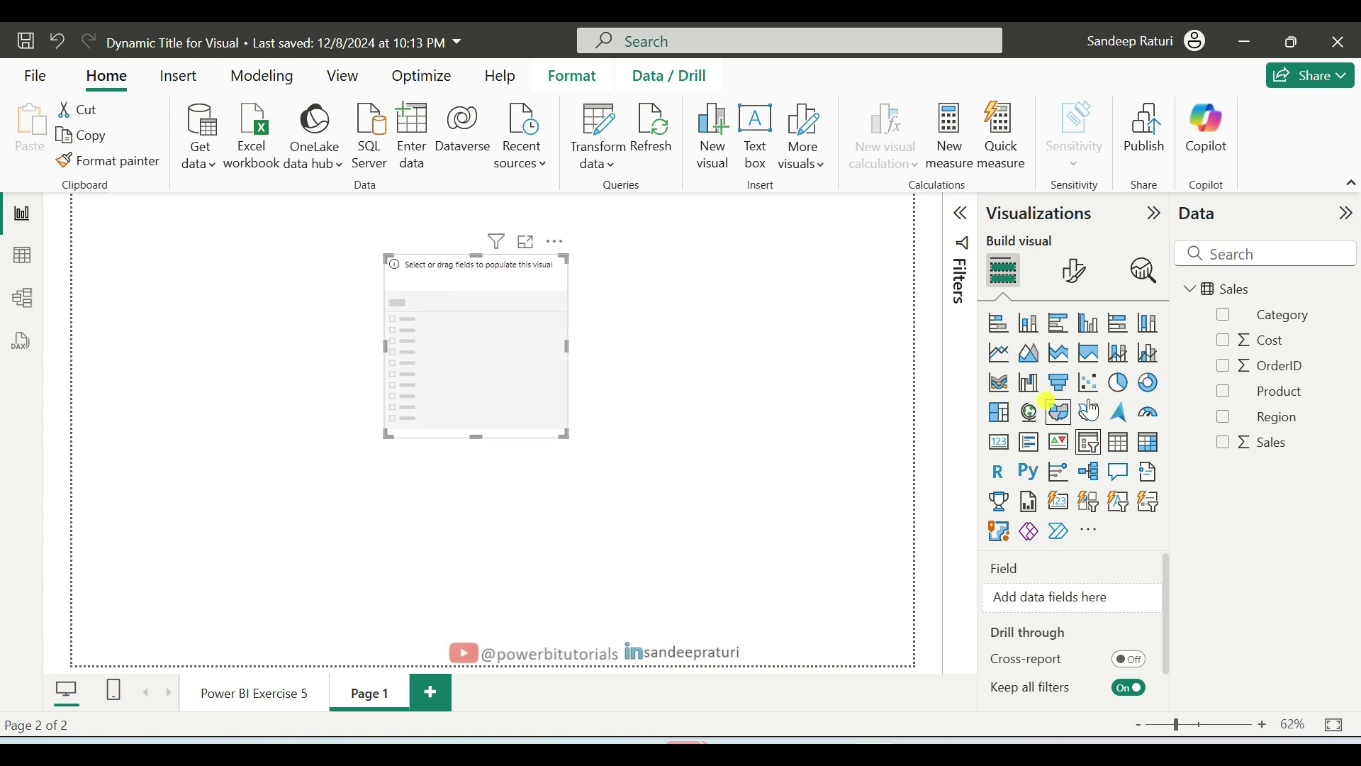
left_click_drag(1271, 418, 1086, 597)
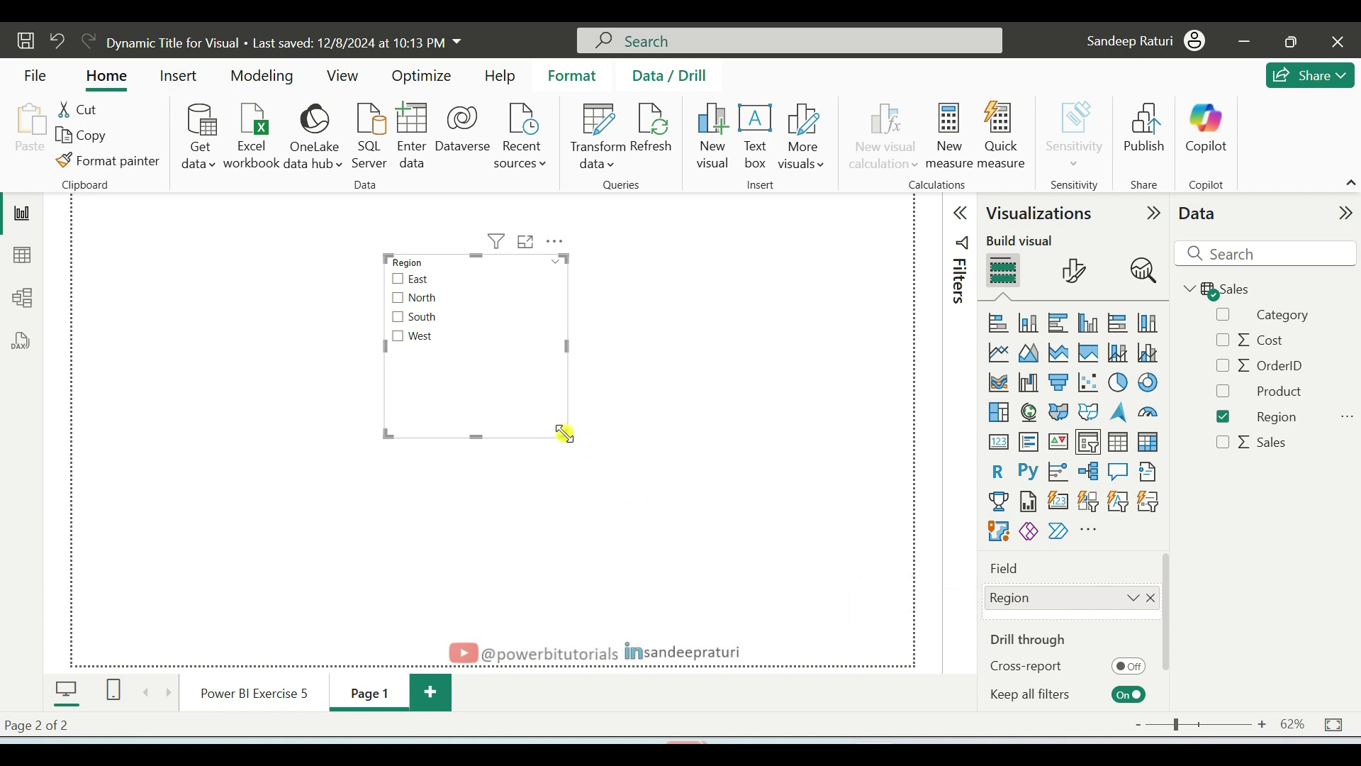
left_click_drag(565, 434, 556, 366)
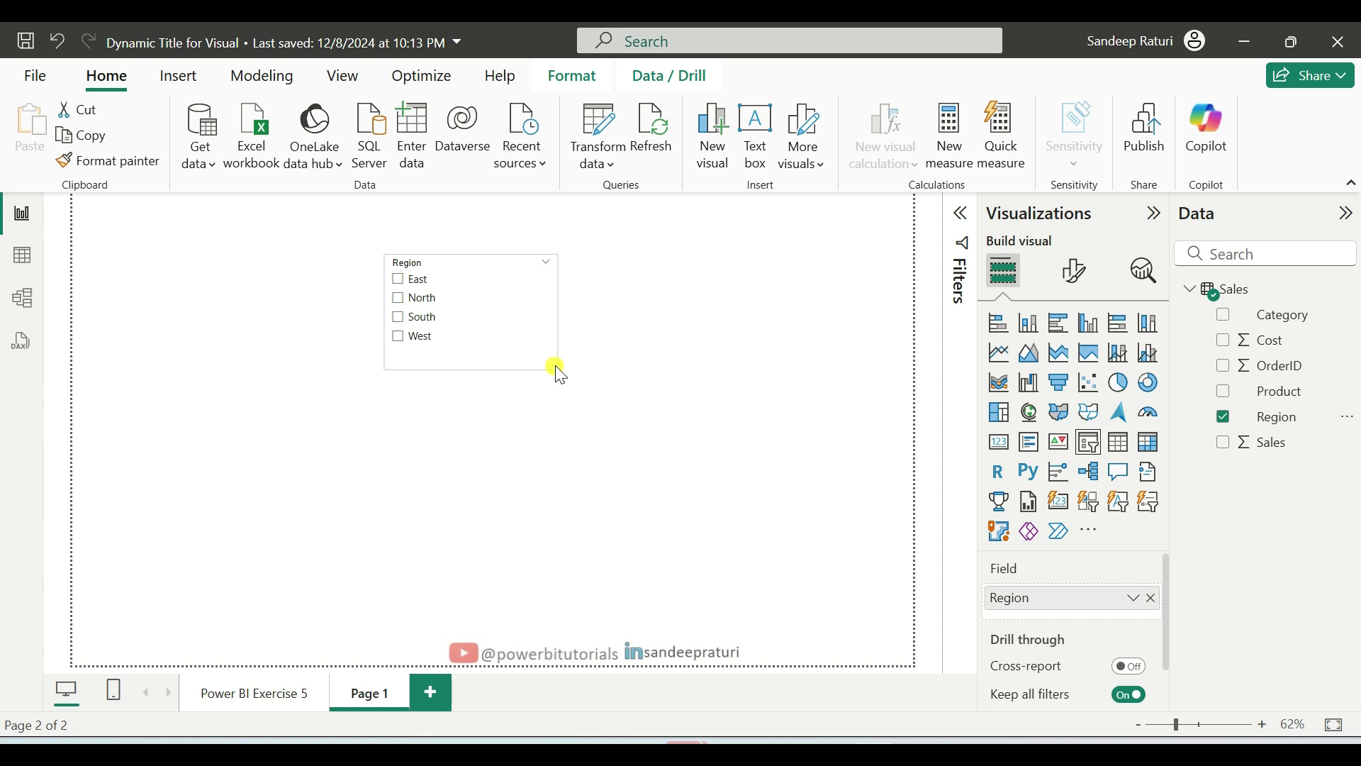
left_click(549, 441)
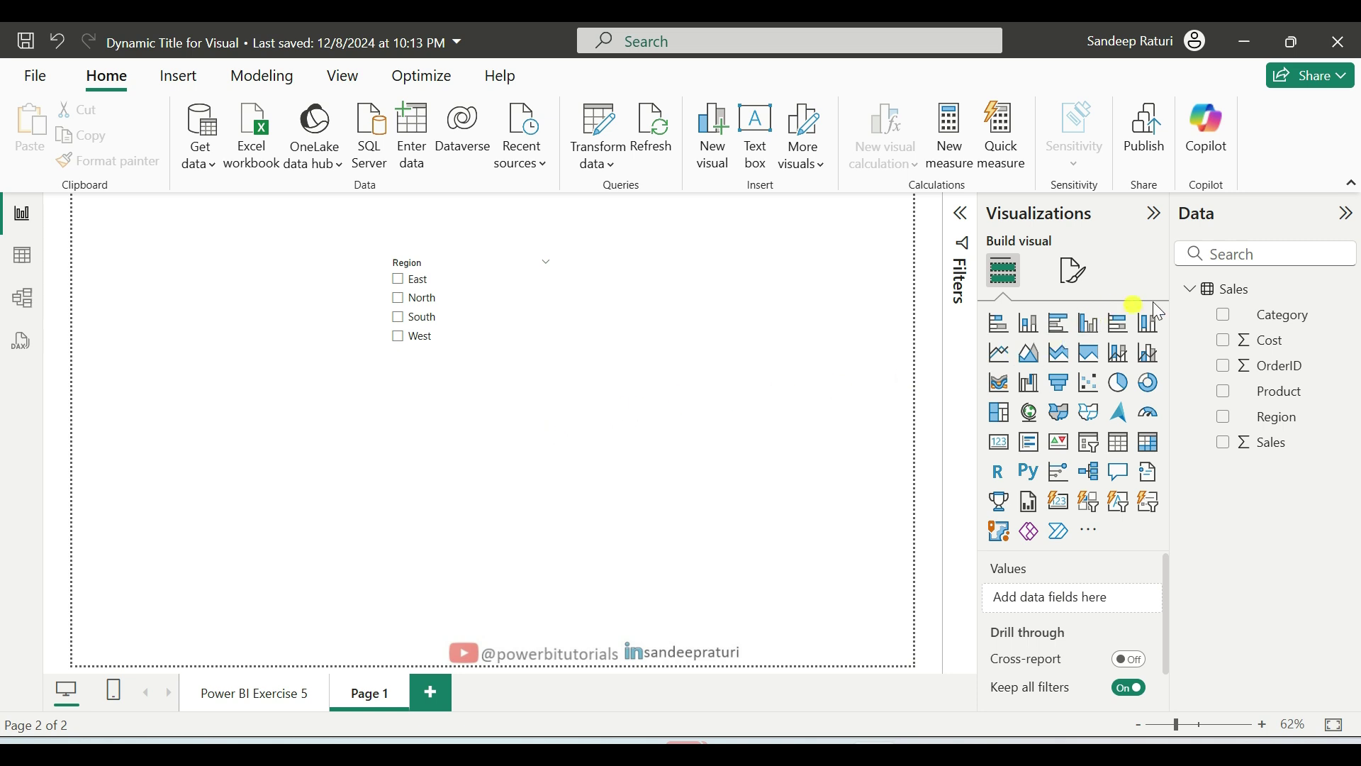
- Create a new measure in the Sales table and paste the DynamicTitle DAX formula
right_click(1226, 292)
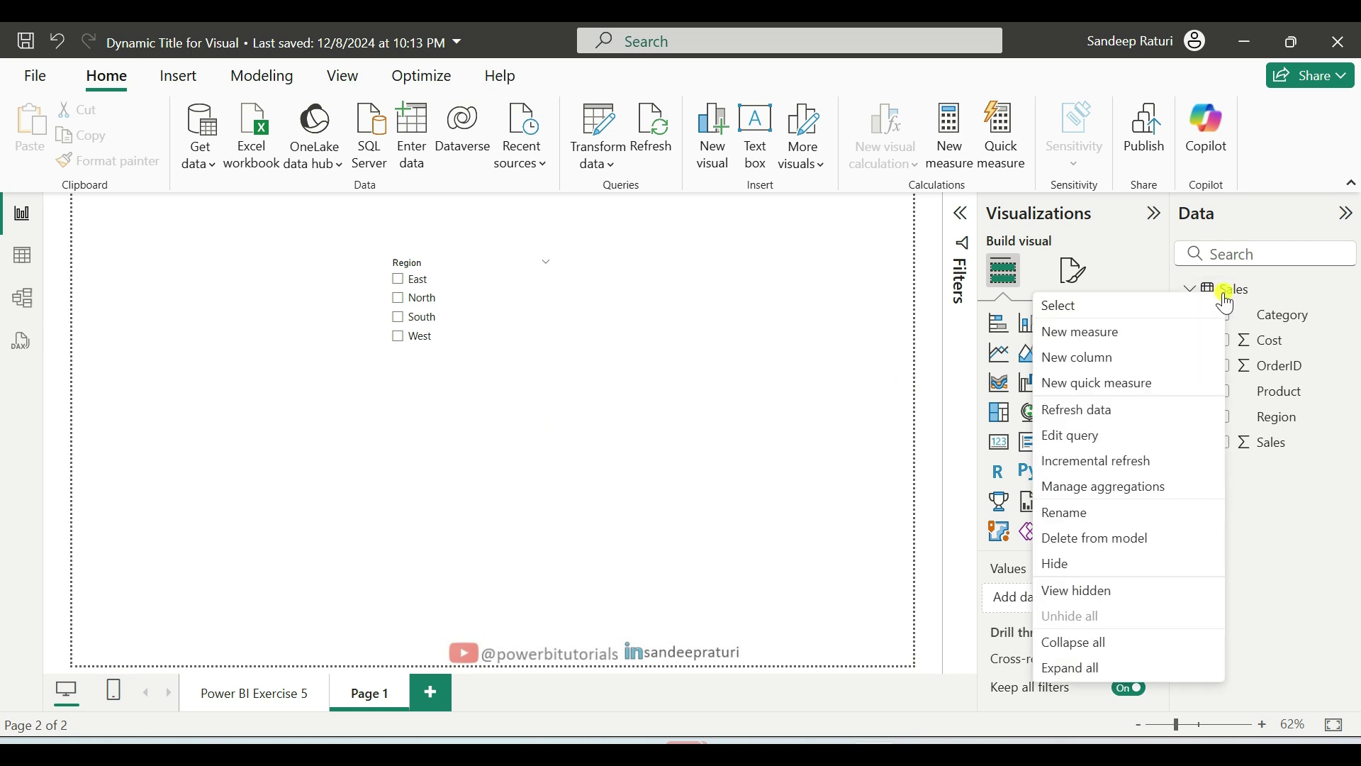
left_click(1127, 333)
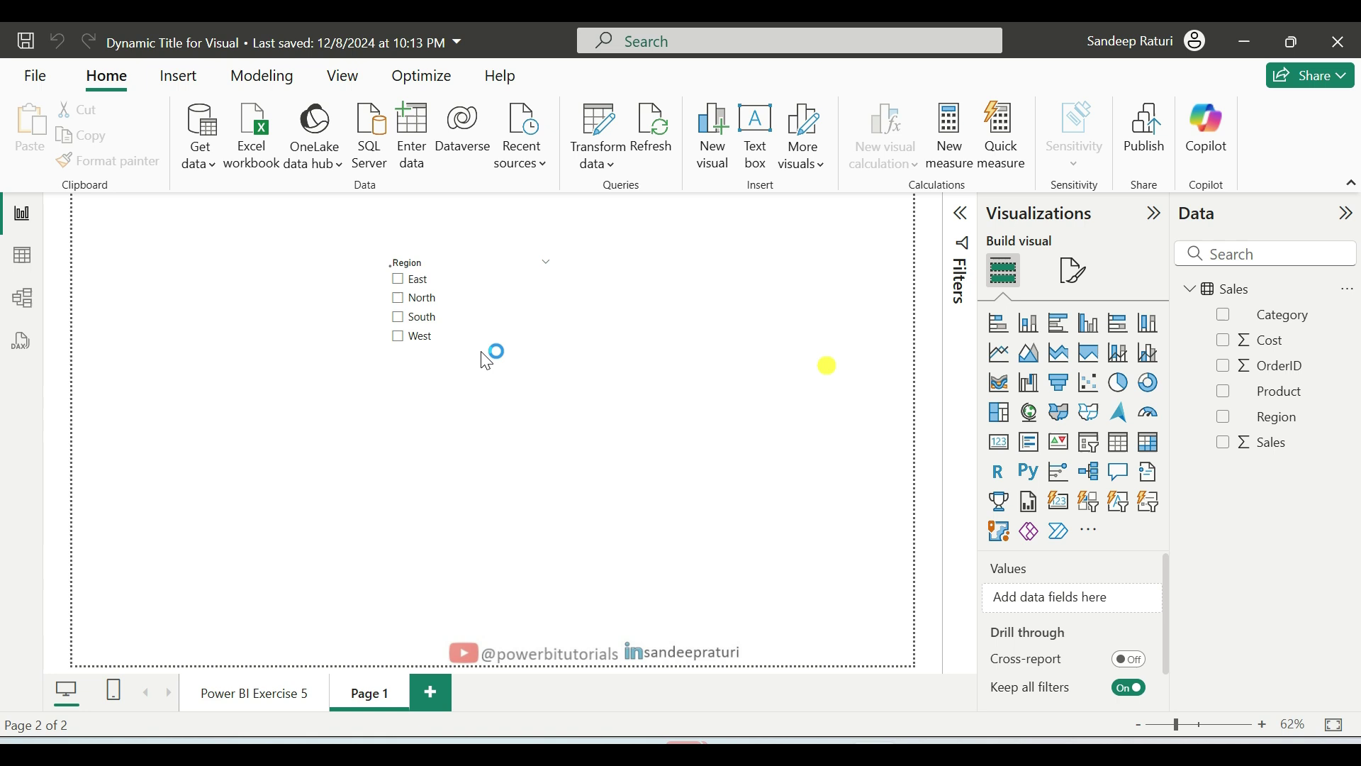
type("DynamicTitle = VAR SelectedValues = CONCATENATEX(VALUES(Sales[Region]), Sales[Region], \", \") RETURN IF( ISFILTERED(Sales[Region]), \"Sales for the Regions: \" & SelectedValues, \"Sales for All Regions\" )")
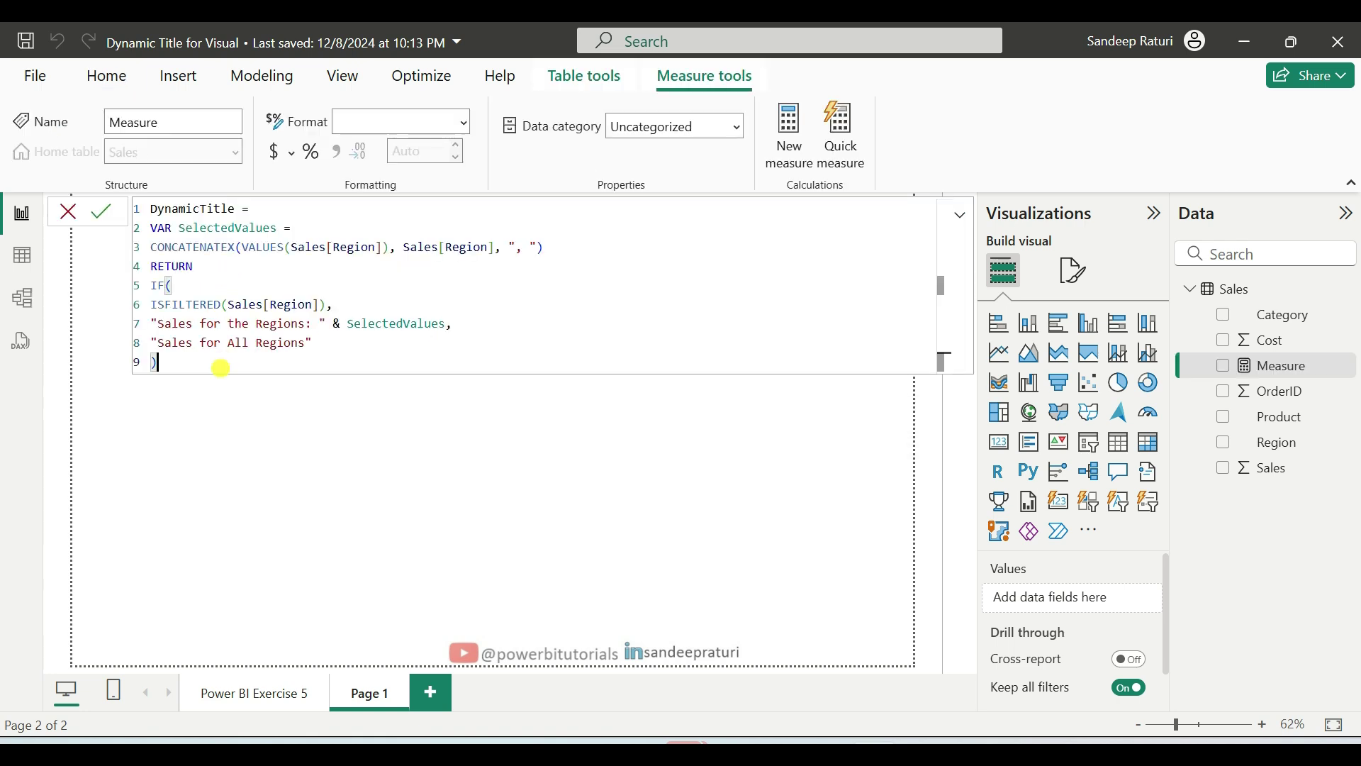
left_click_drag(219, 364, 129, 201)
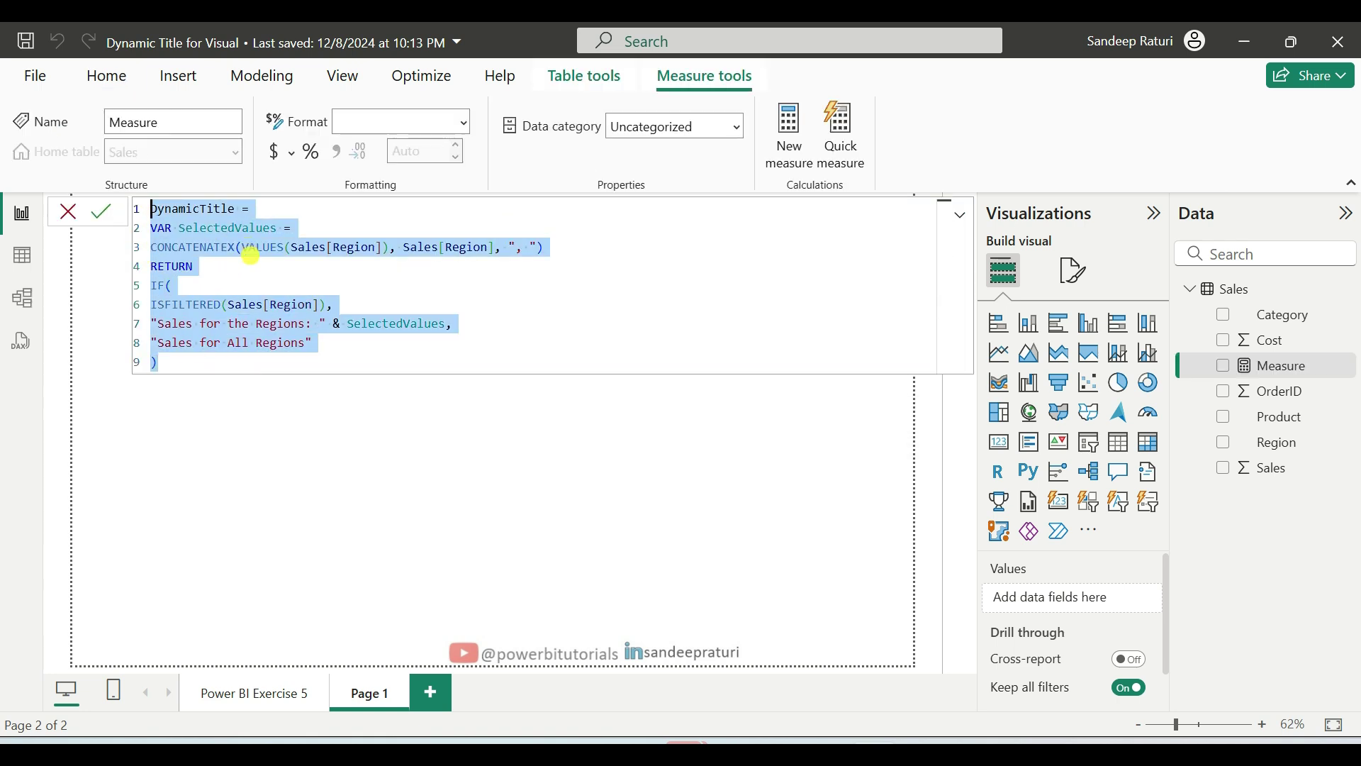
left_click(253, 281)
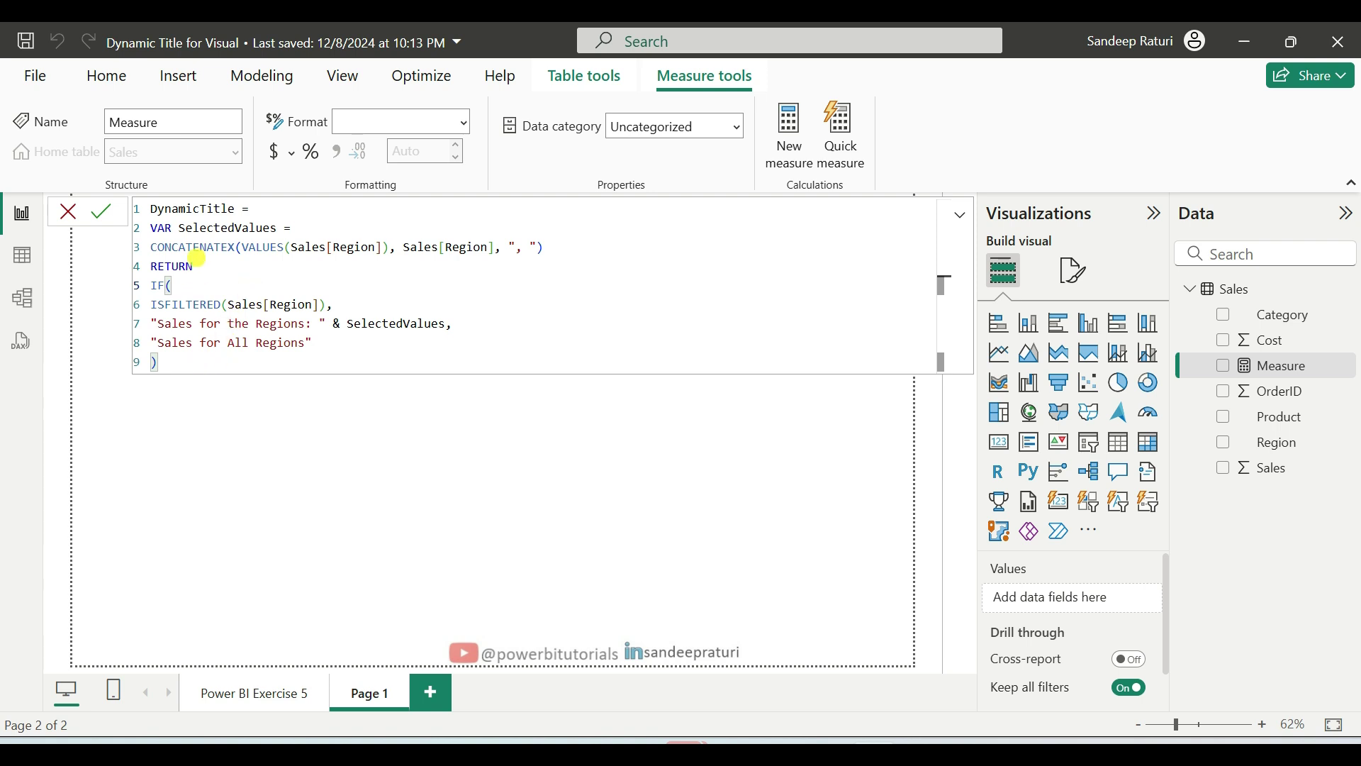
- Review the VAR SelectedValues line built with CONCATENATEX over VALUES(Sales[Region]) and a comma separator
double_click(183, 212)
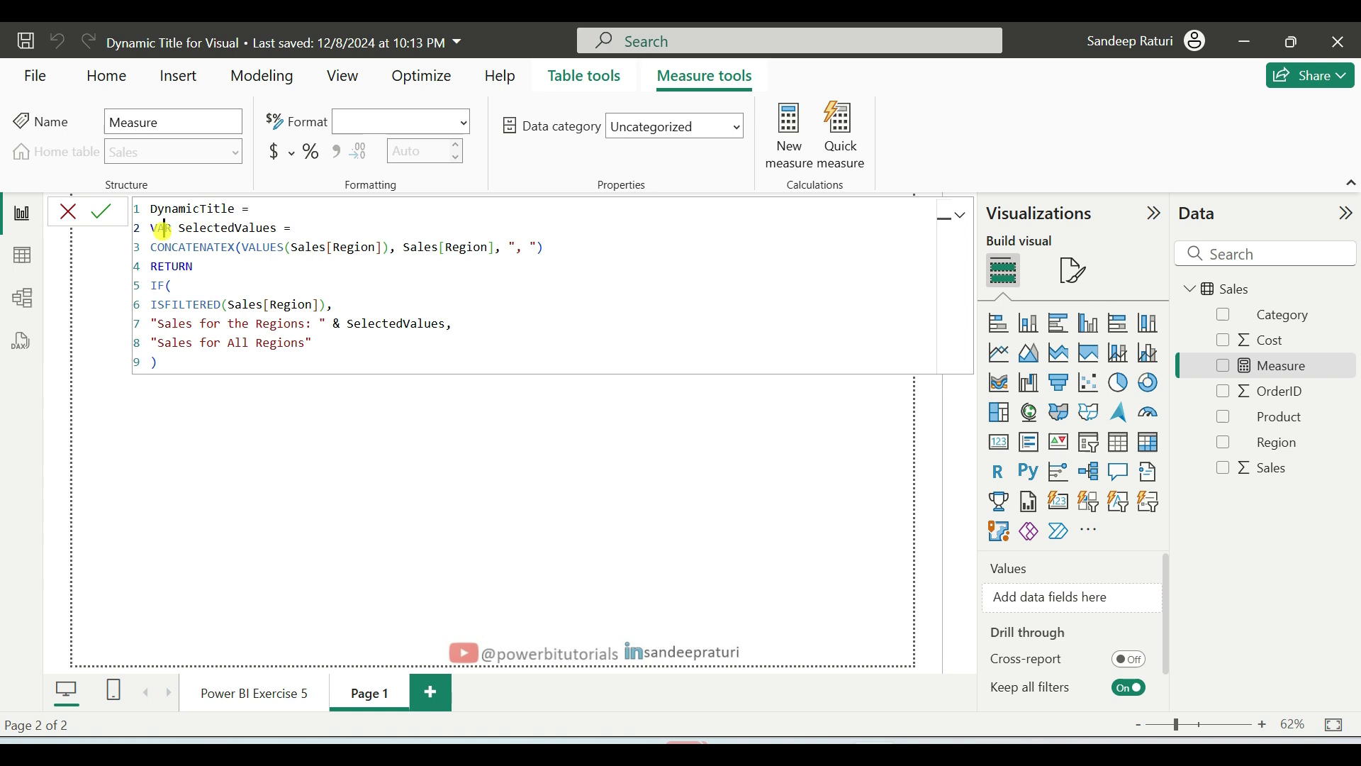
double_click(161, 231)
double_click(213, 230)
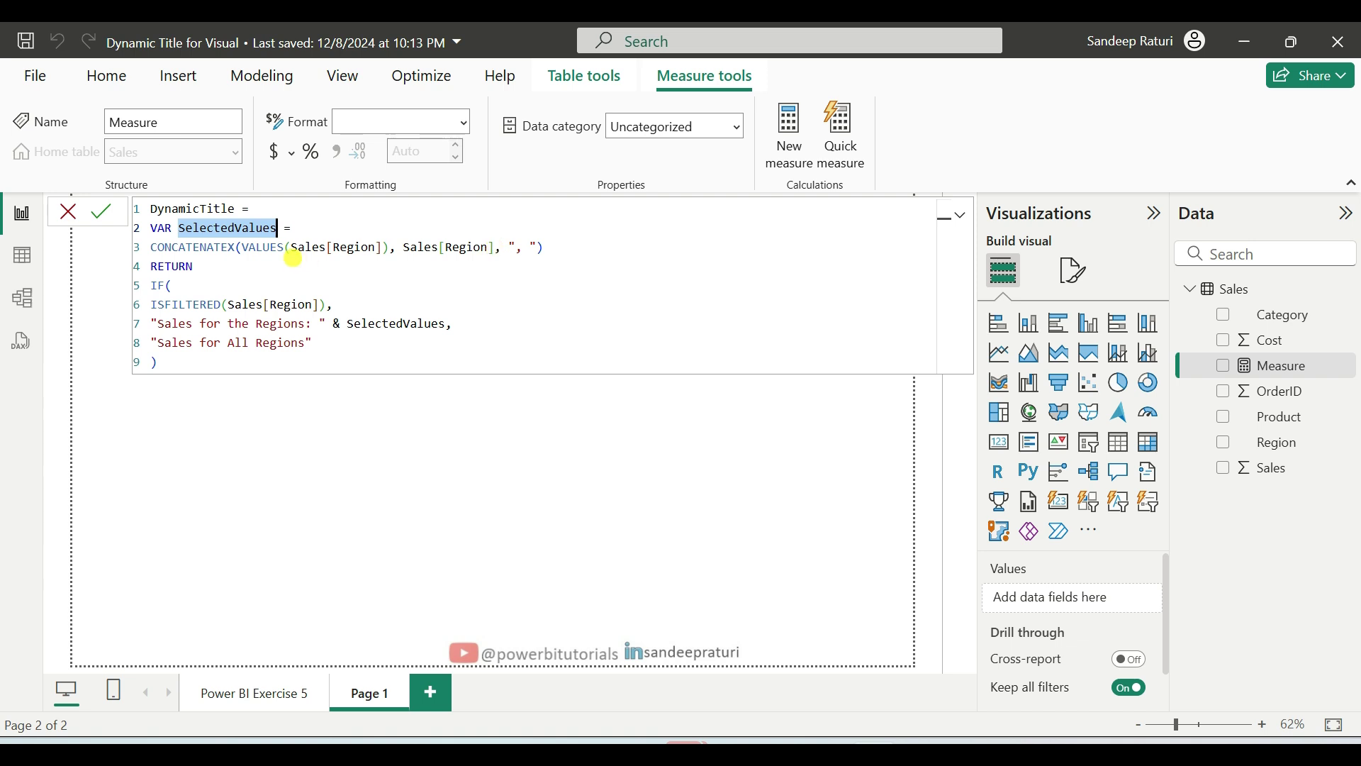
double_click(267, 249)
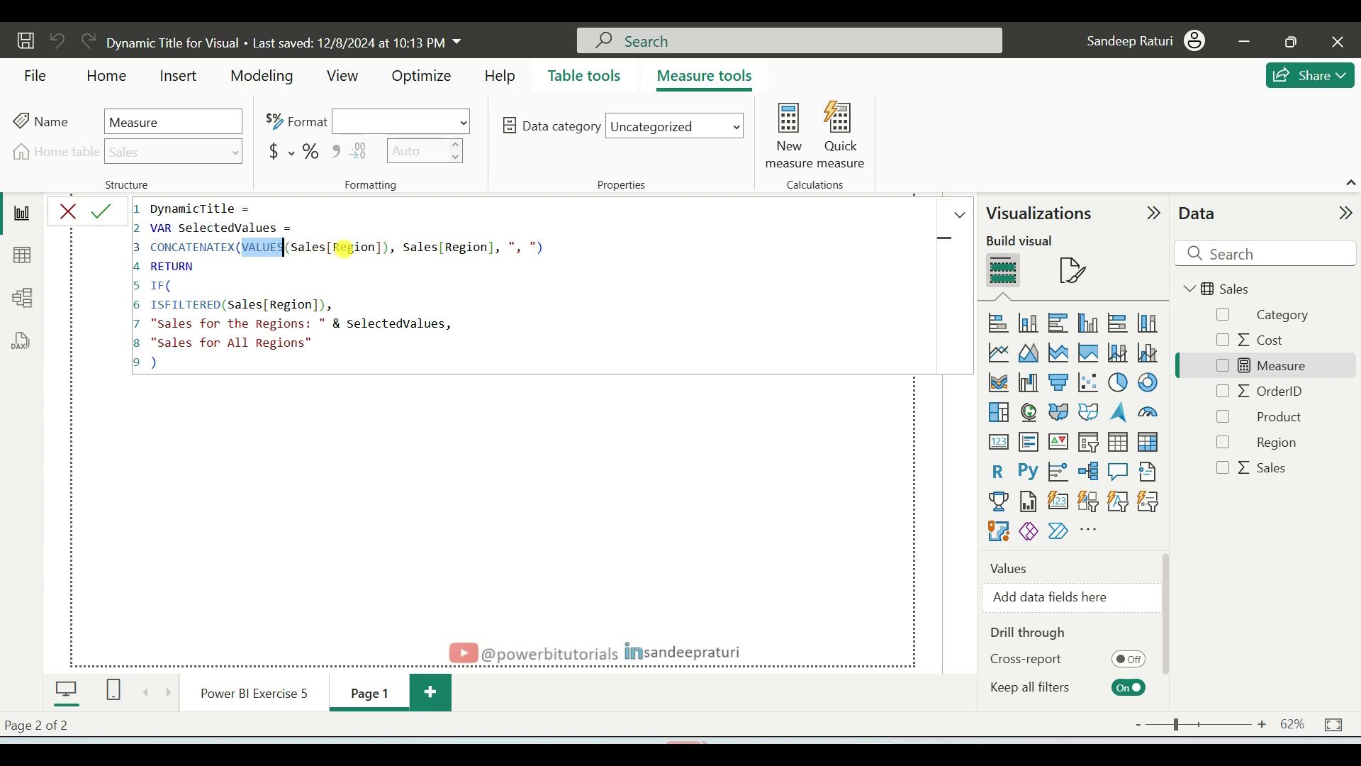
double_click(345, 250)
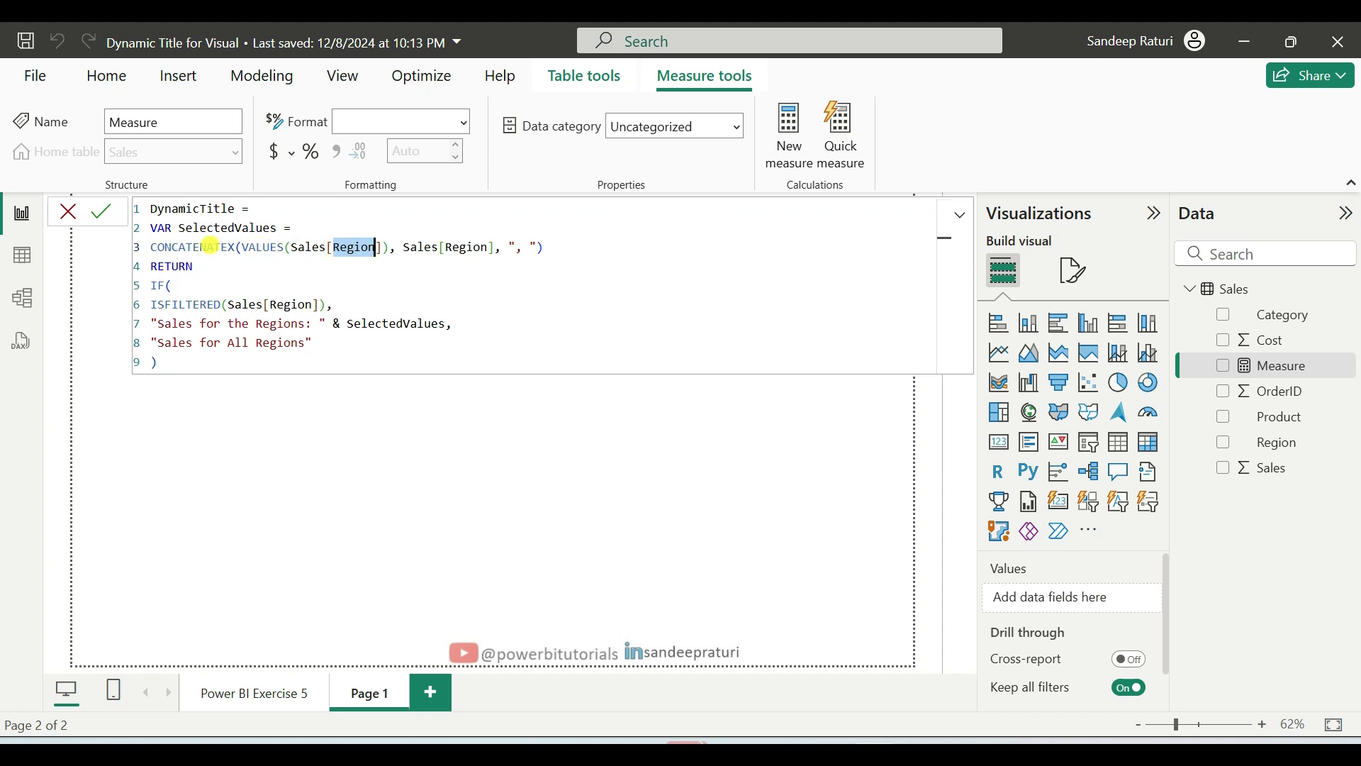
double_click(211, 246)
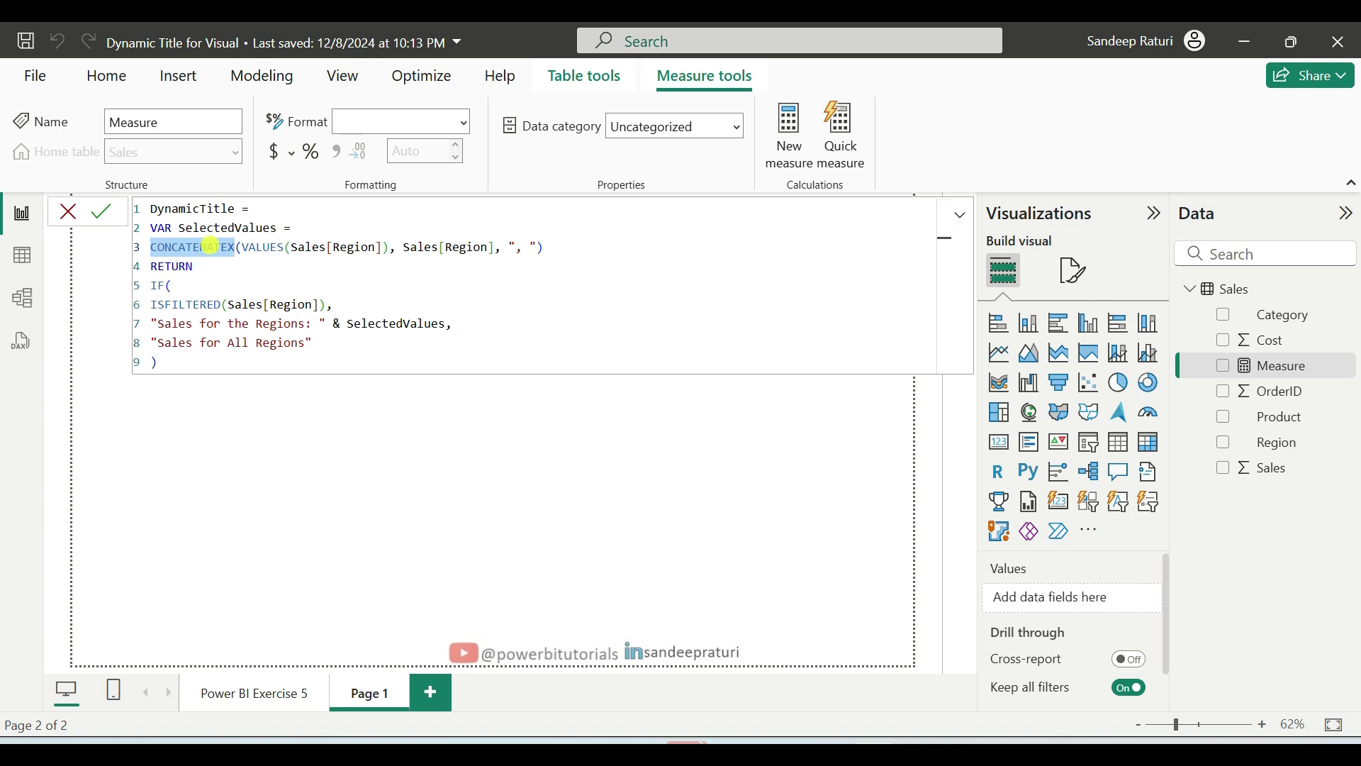
left_click_drag(405, 247, 489, 246)
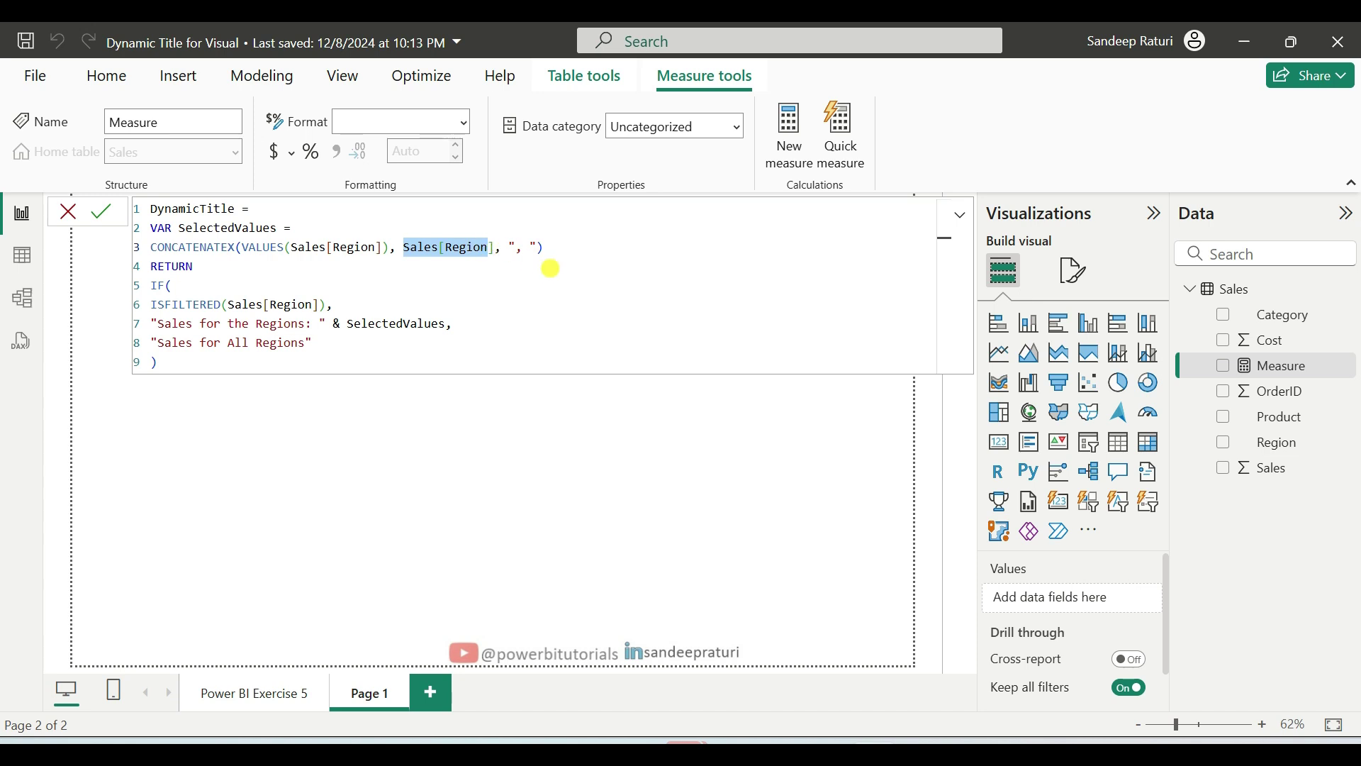
left_click(523, 248)
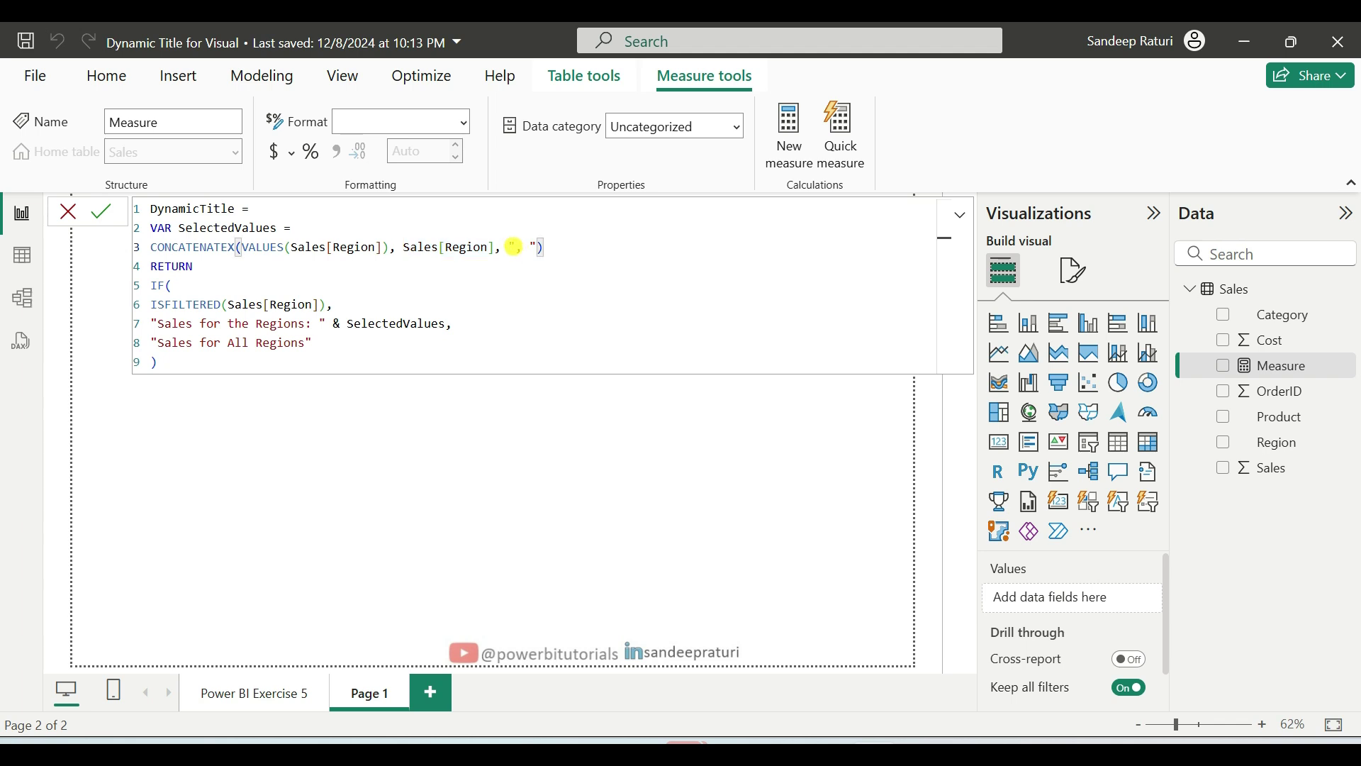
left_click_drag(510, 247, 537, 246)
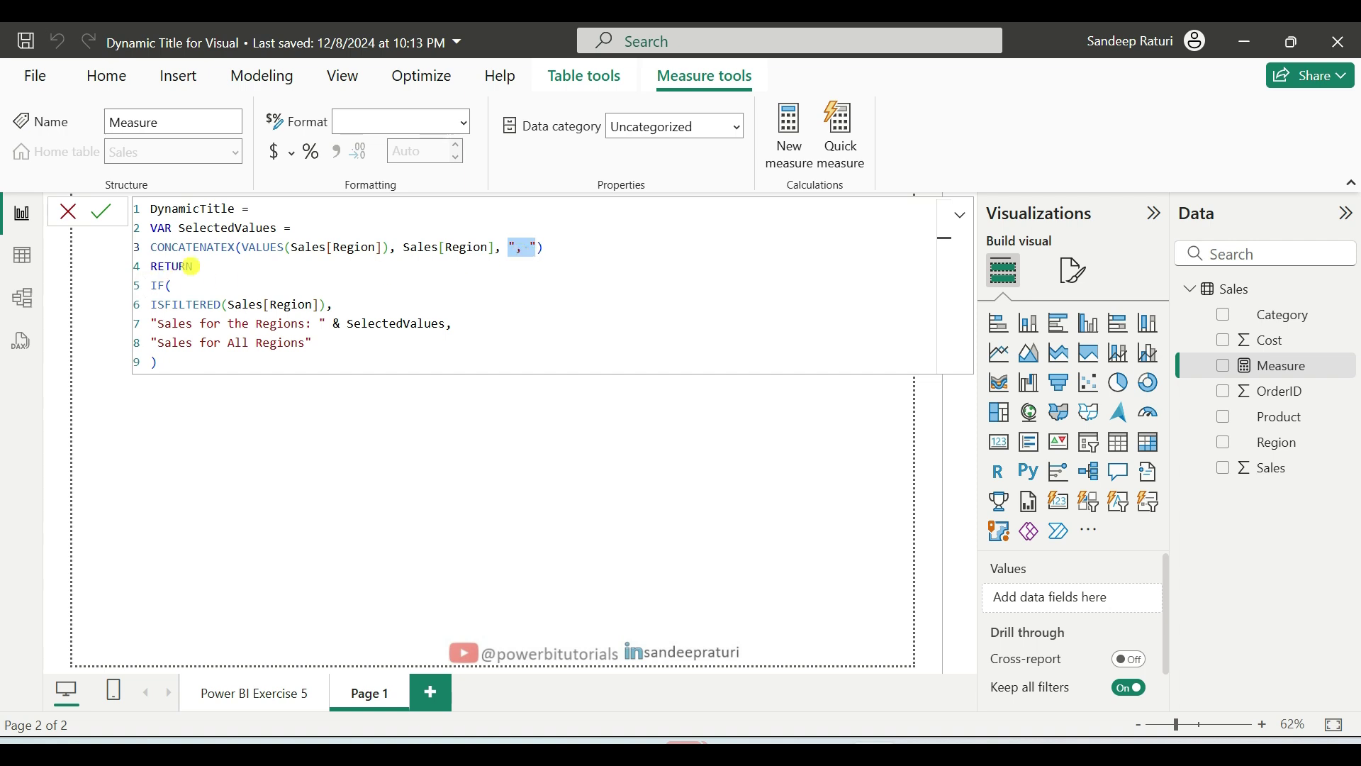
- Review the RETURN IF(ISFILTERED(Sales[Region]) branch with 'Sales for the Regions:' and 'Sales for All Regions'
double_click(186, 266)
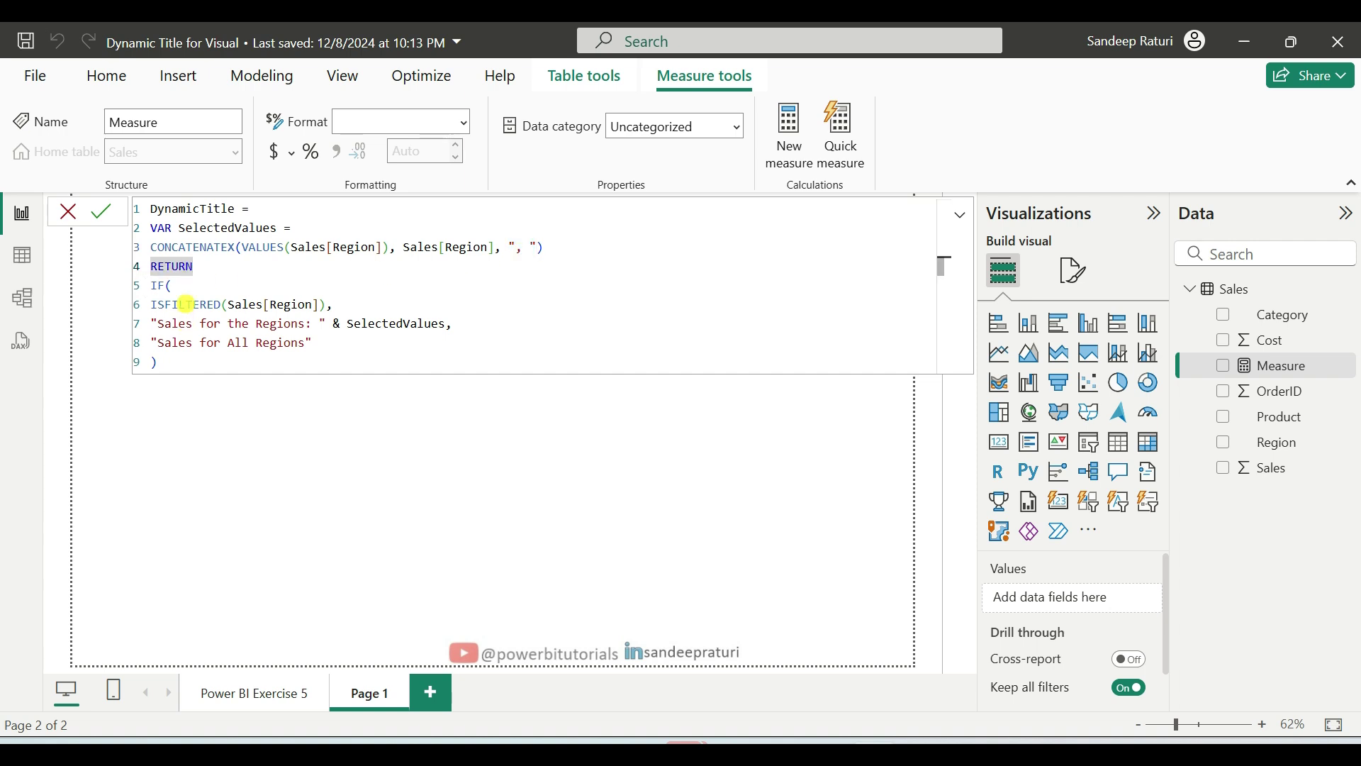
double_click(189, 303)
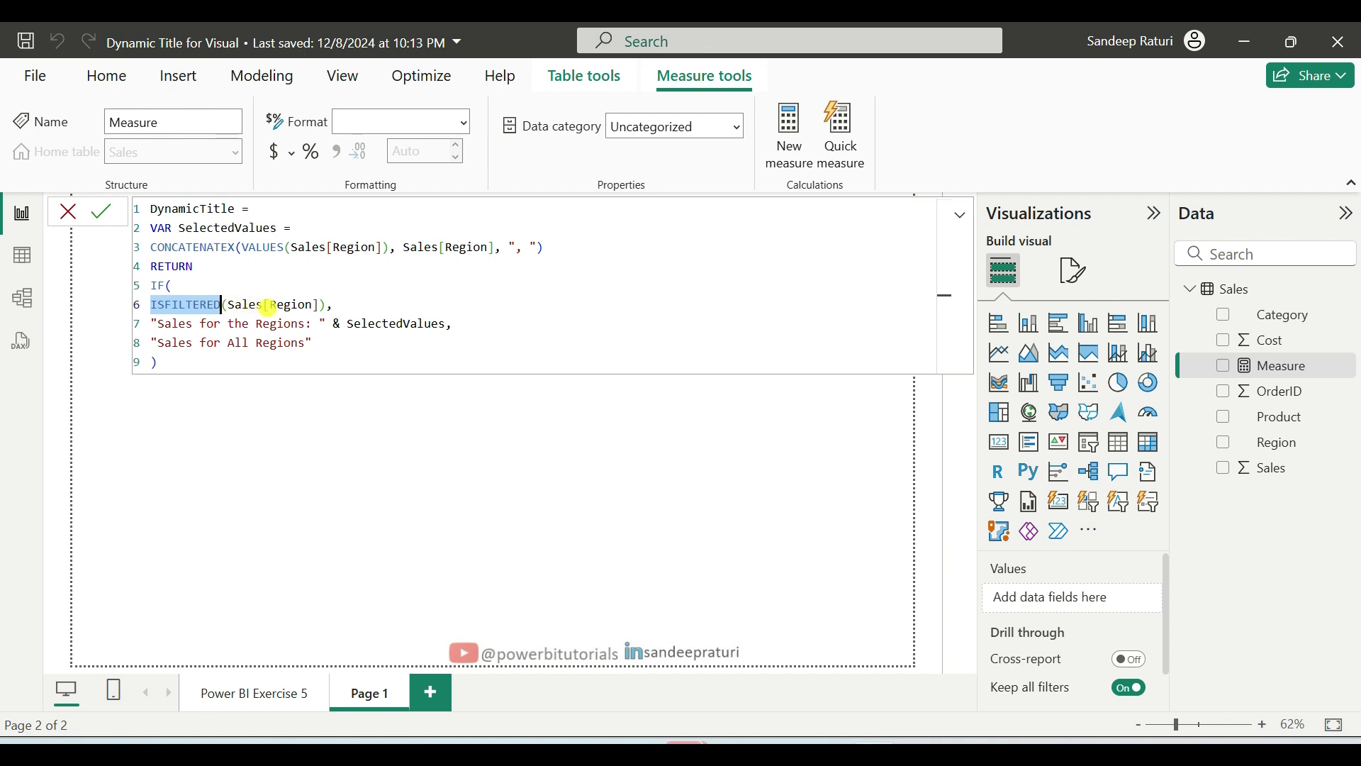
left_click_drag(257, 305, 321, 305)
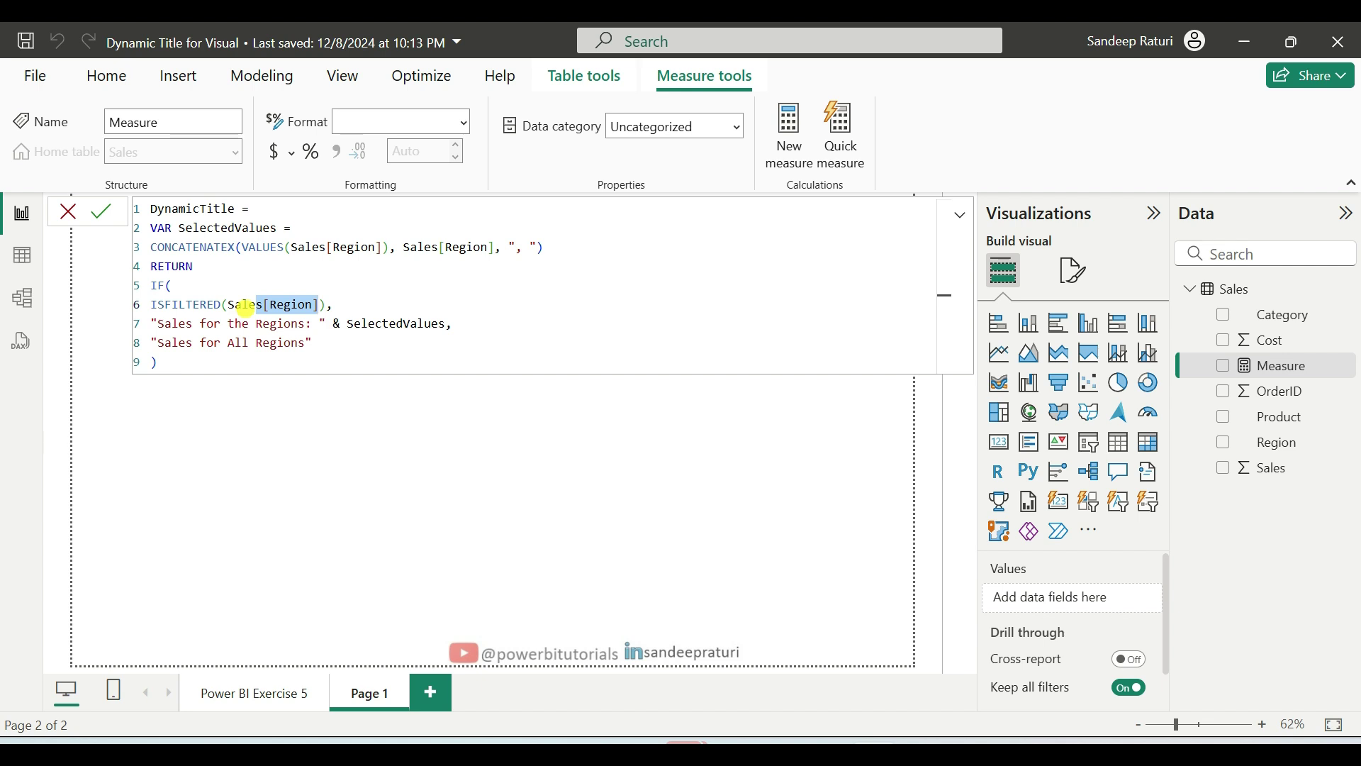
double_click(202, 305)
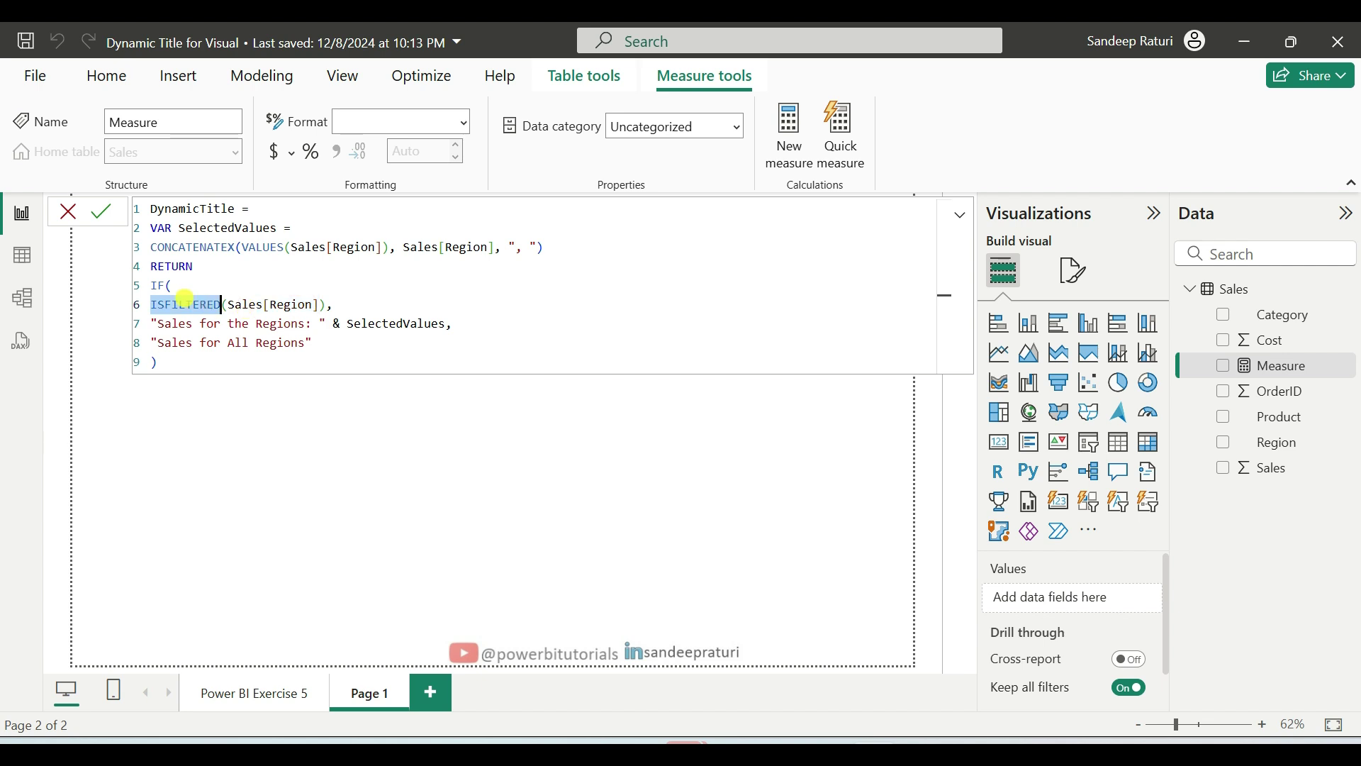
triple_click(154, 286)
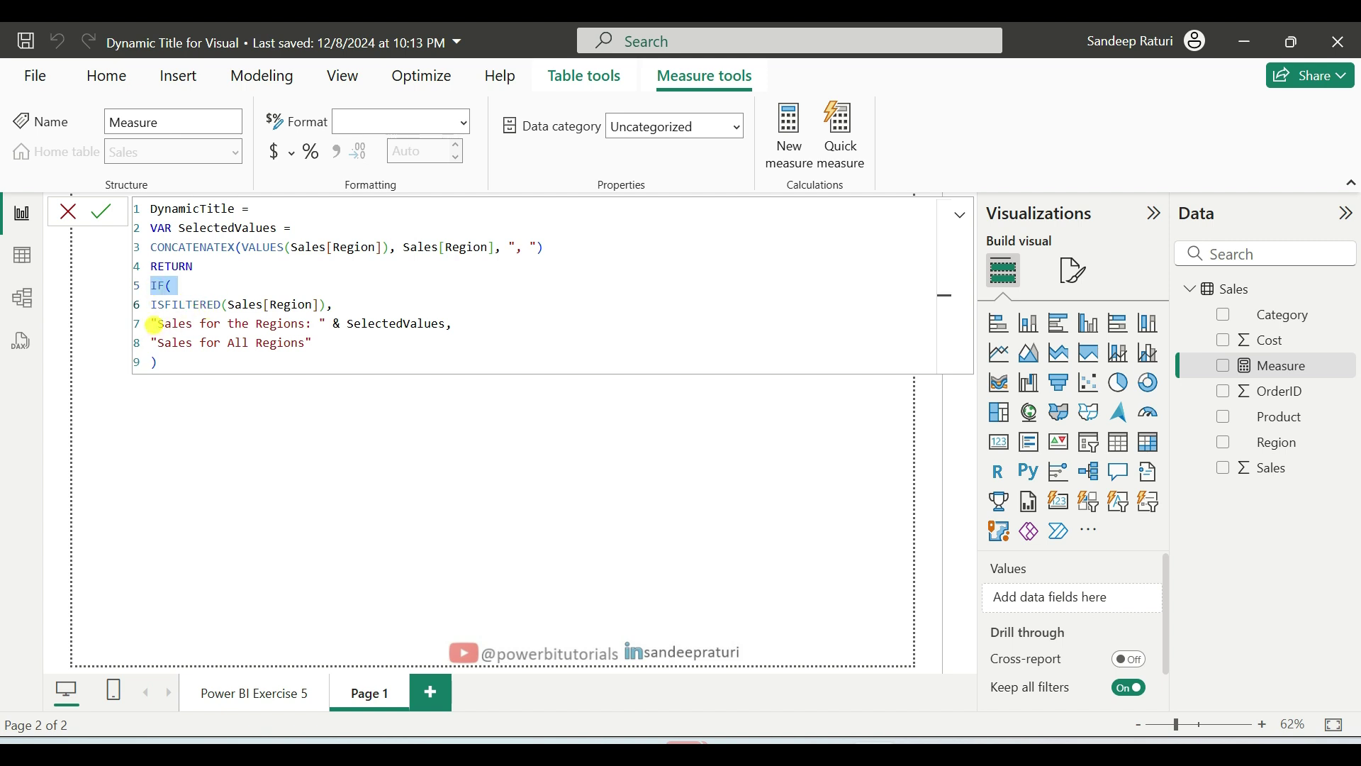
left_click(227, 324)
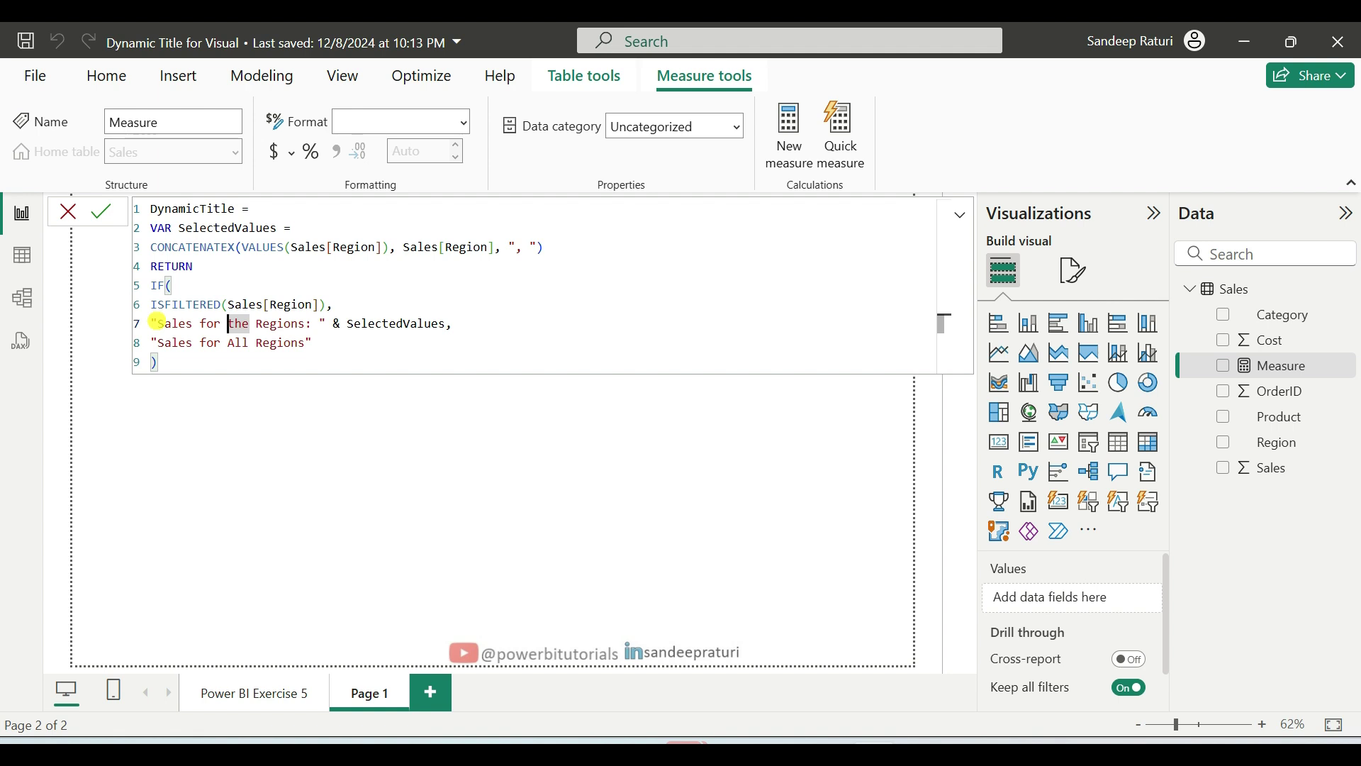
left_click_drag(368, 323, 431, 325)
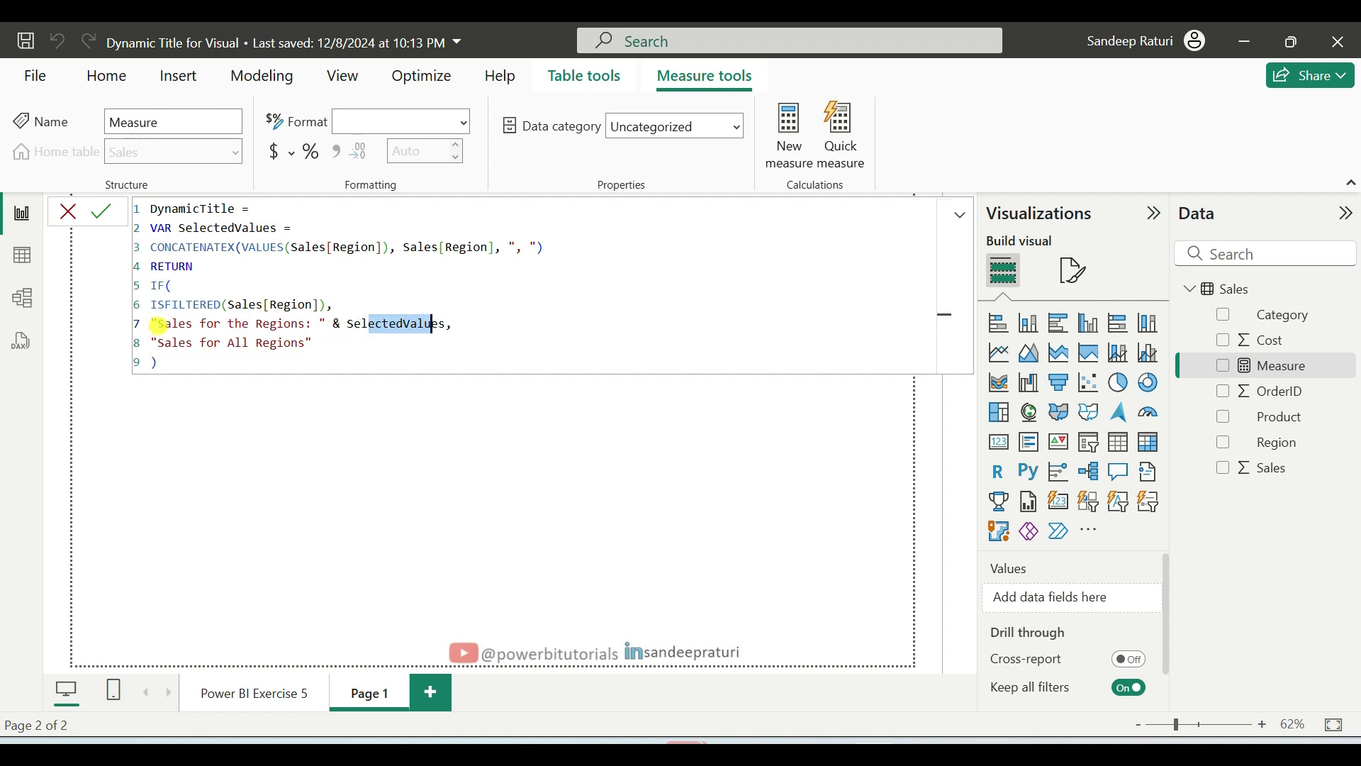
left_click_drag(157, 324, 305, 324)
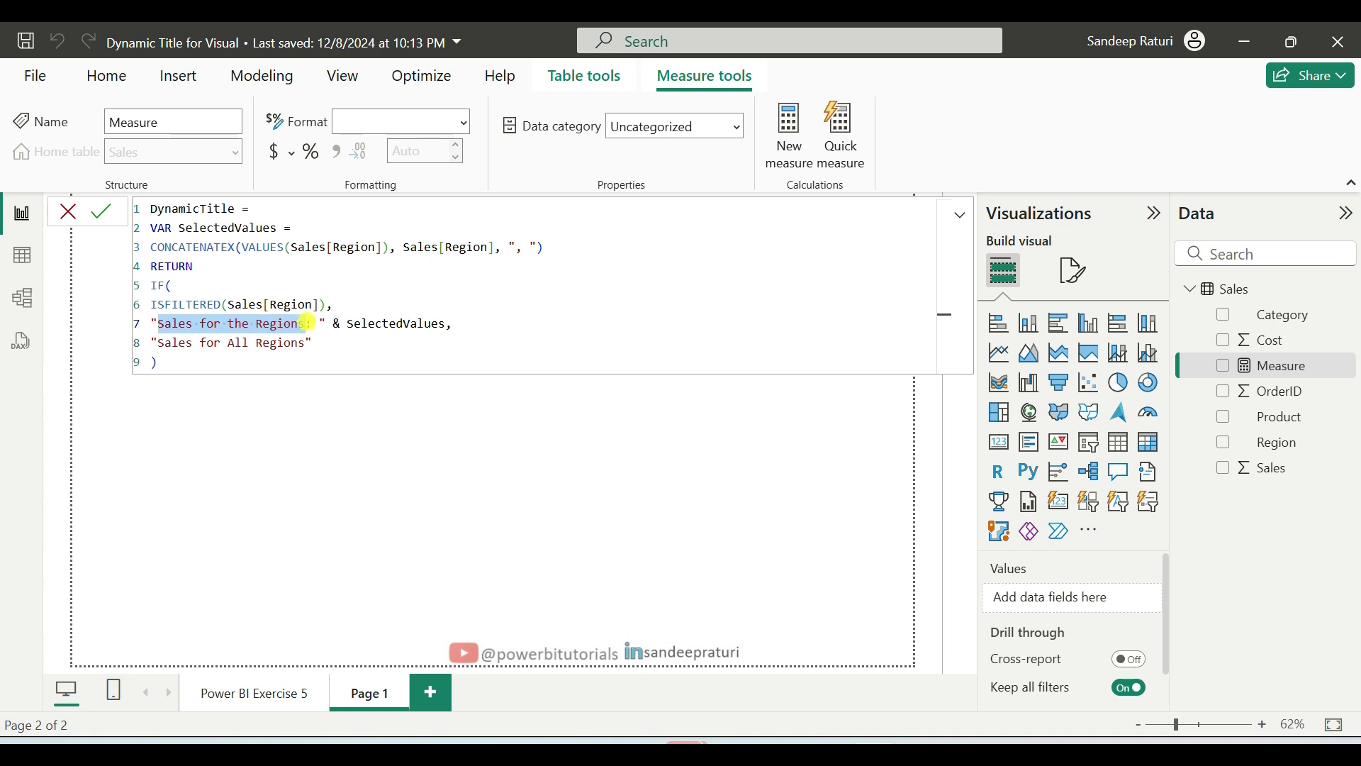
left_click(397, 324)
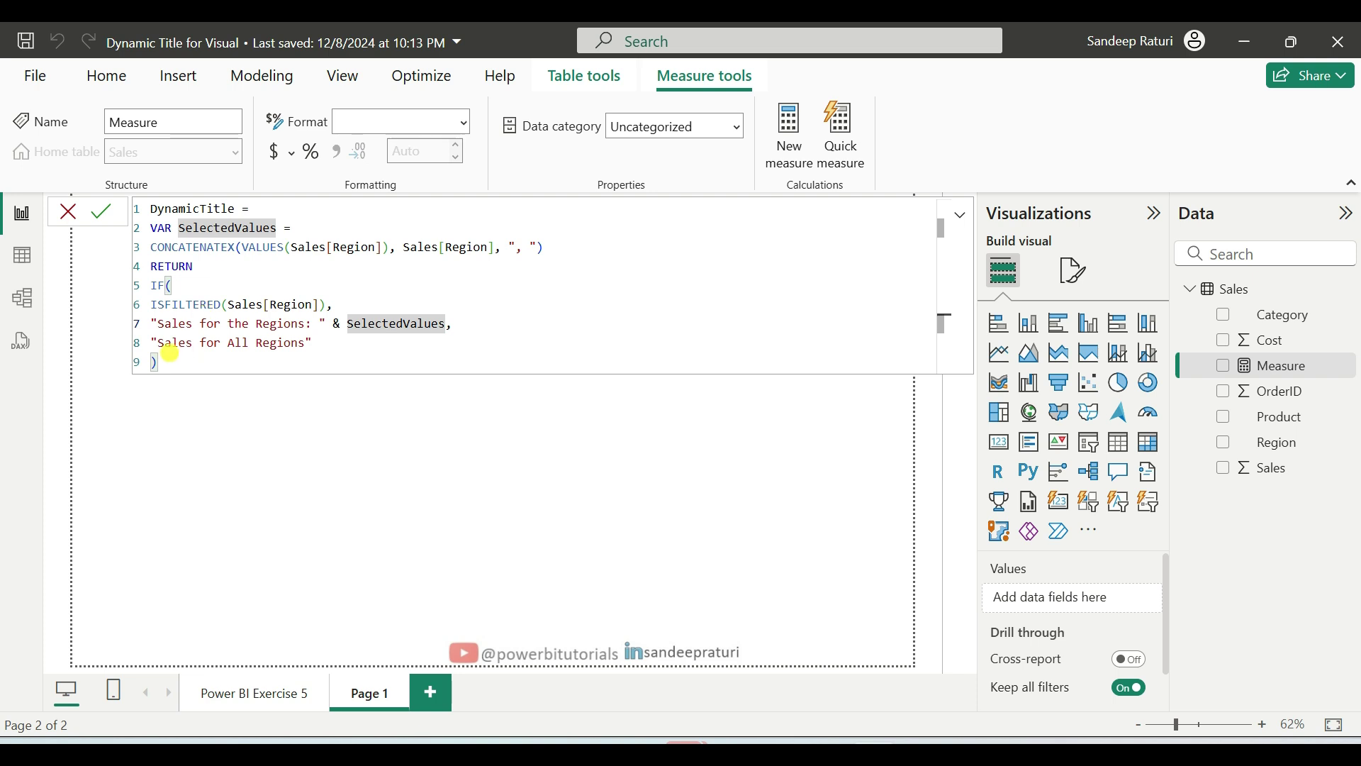
left_click_drag(160, 343, 307, 344)
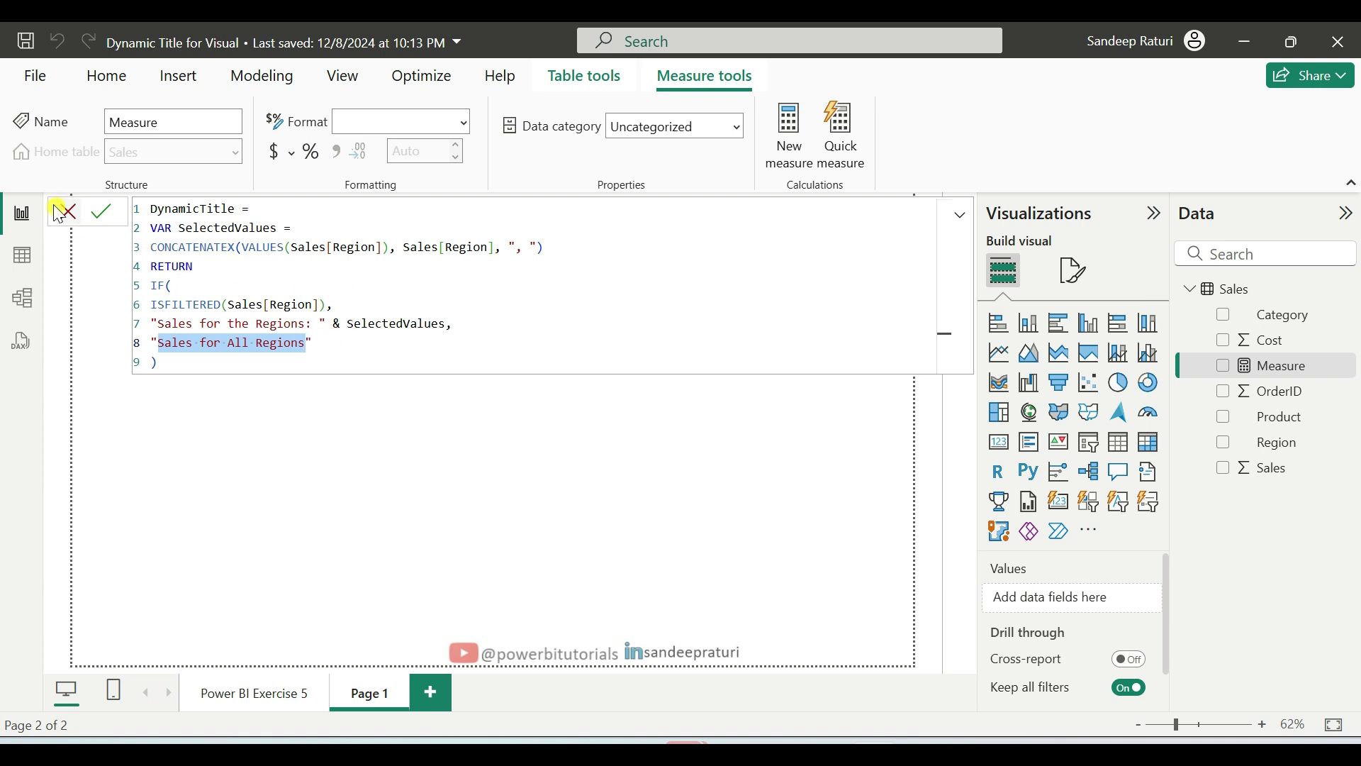
- Commit the DynamicTitle measure and go back to the report canvas
left_click(103, 212)
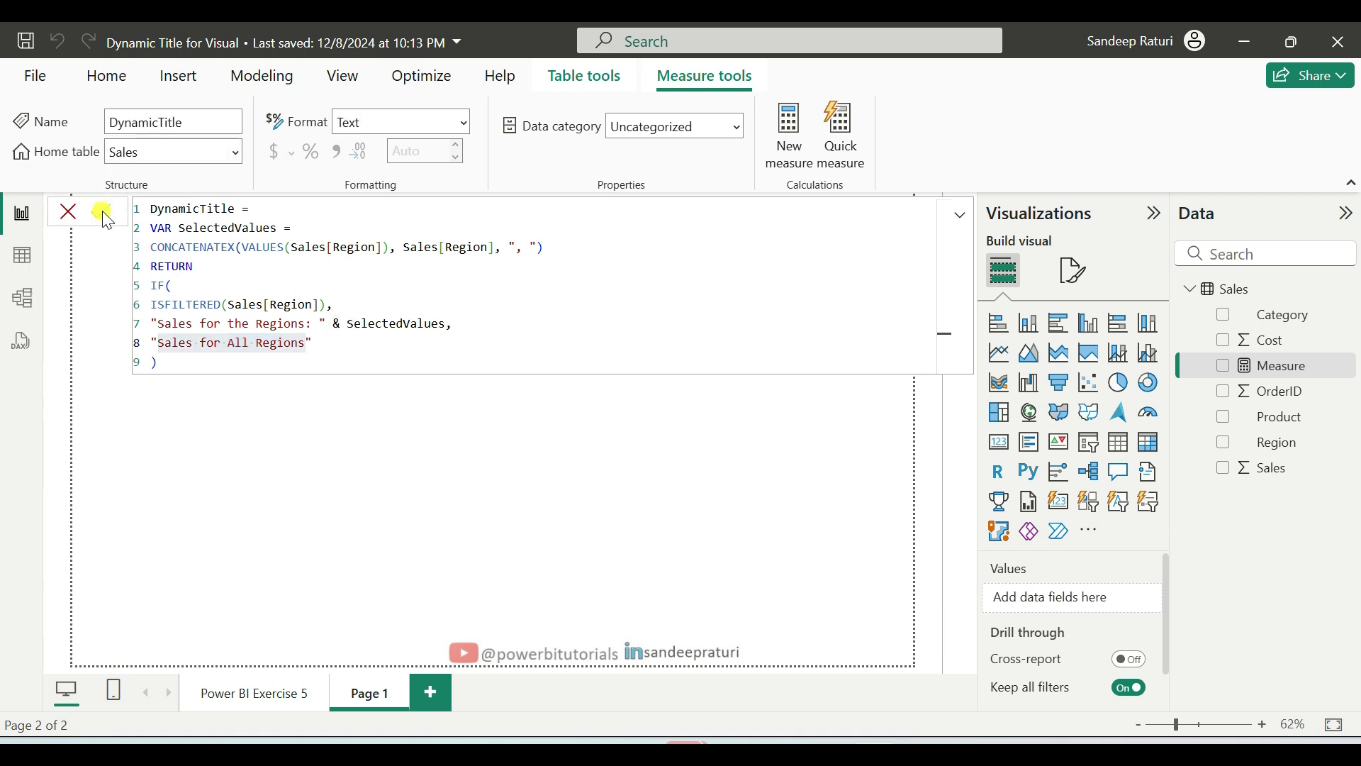
left_click(607, 452)
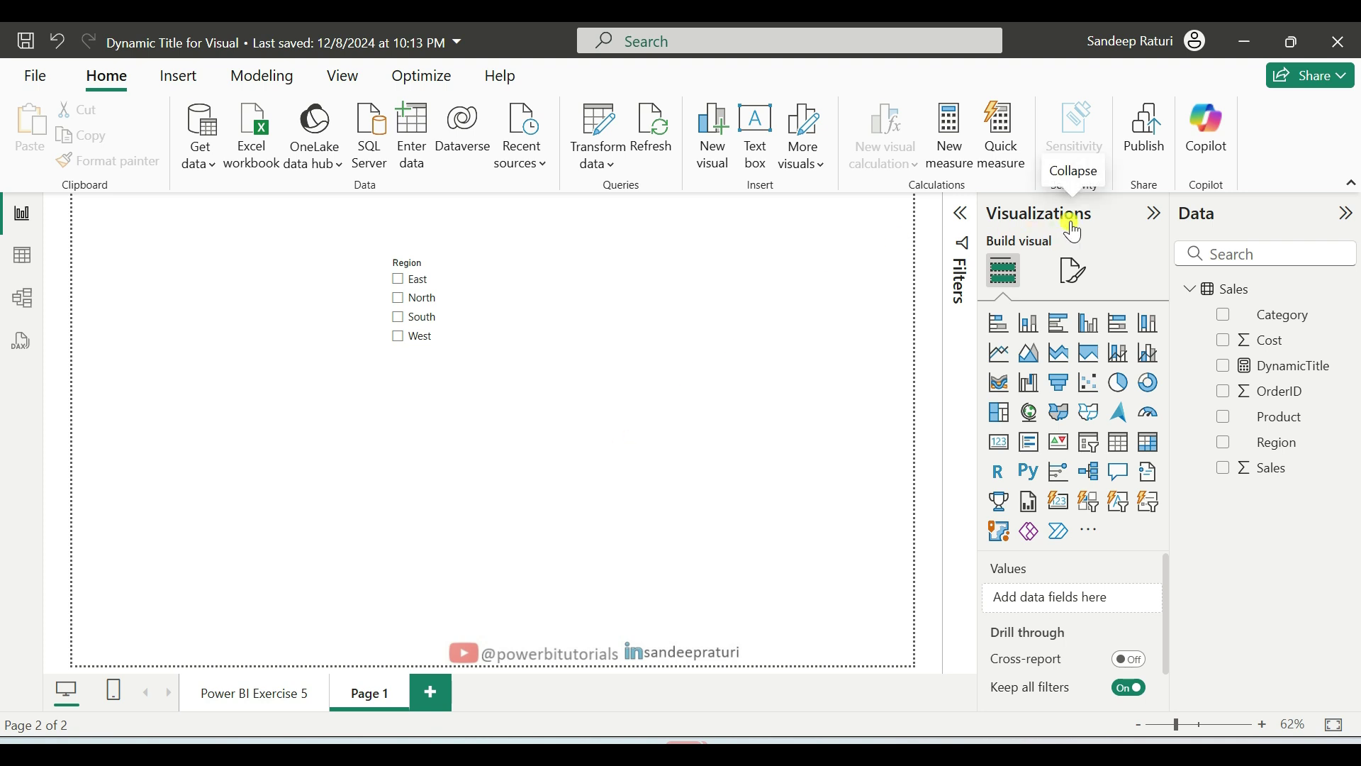
- Add a clustered column chart with Region on the X-axis and Sum of Sales, then enlarge it
left_click(1088, 325)
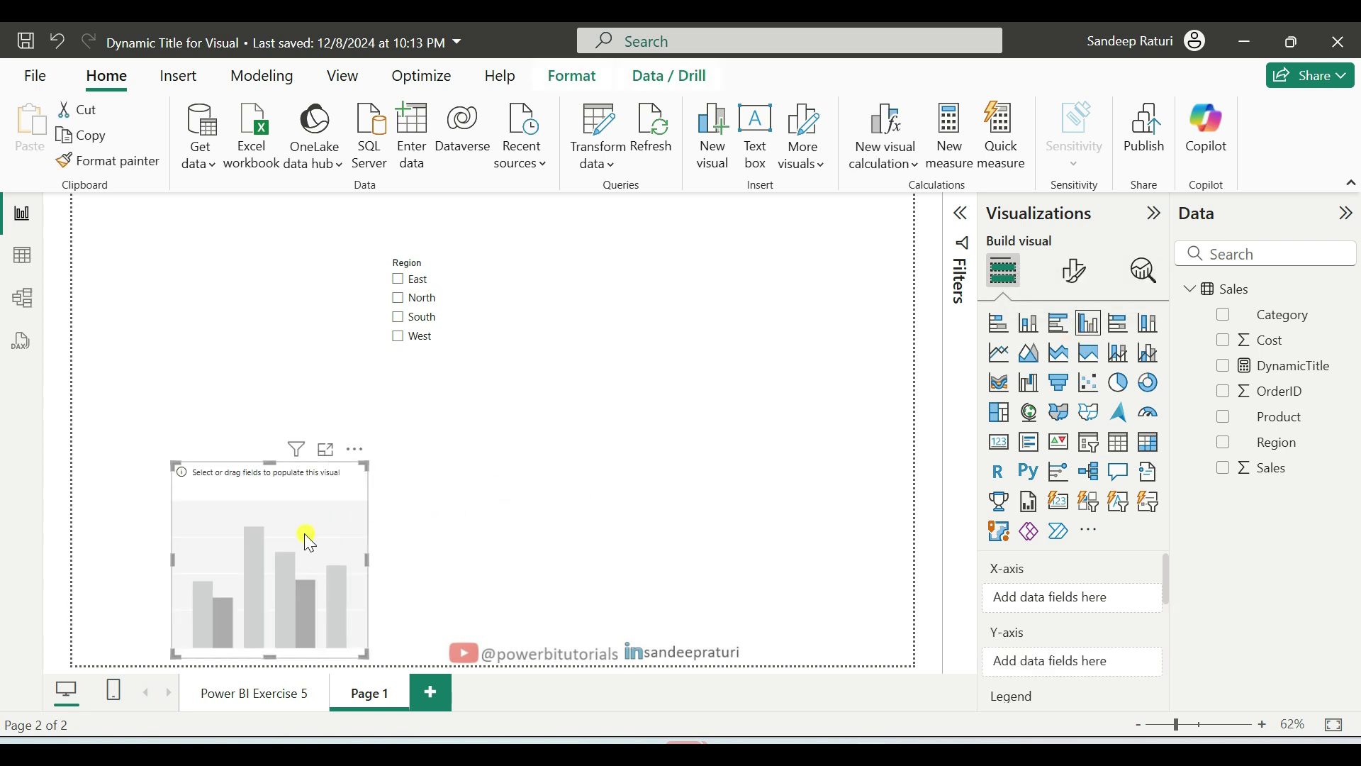
left_click_drag(306, 533, 663, 455)
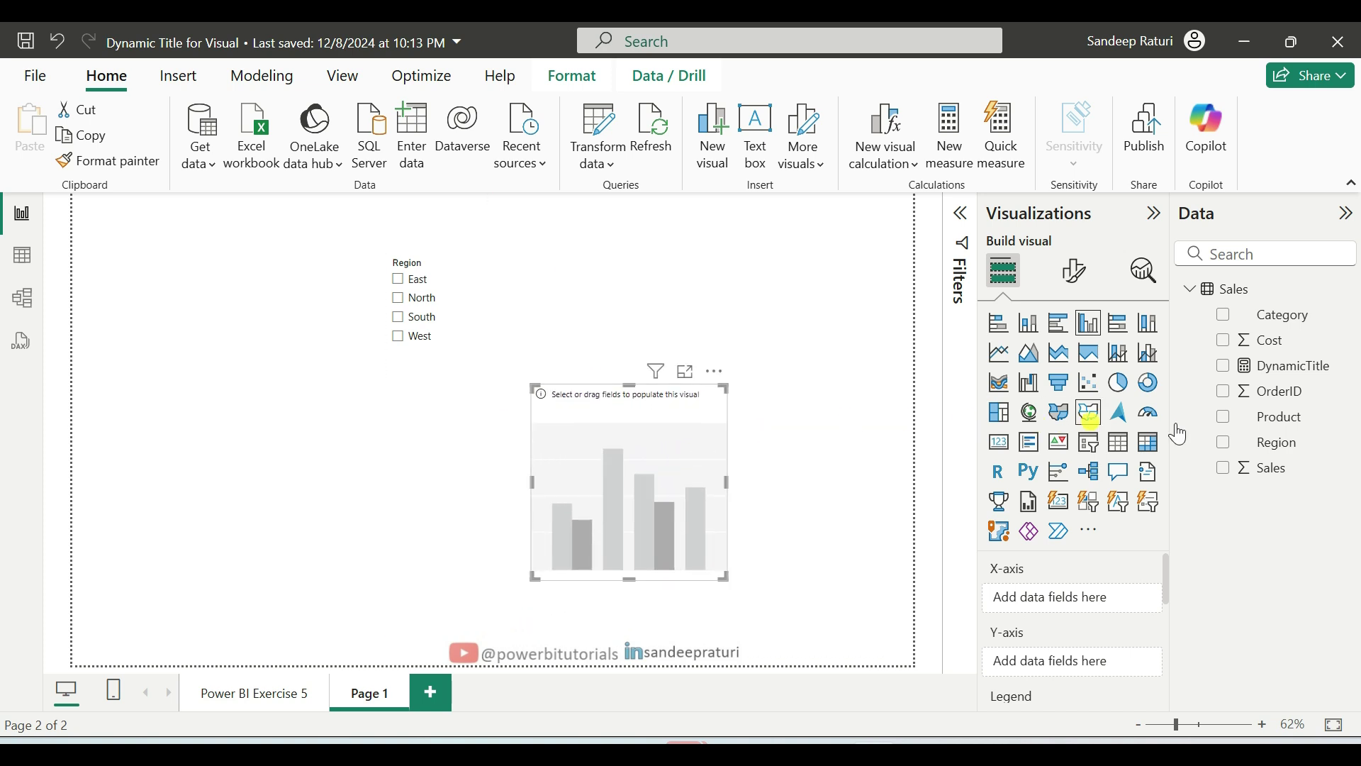
left_click_drag(1276, 444, 1081, 610)
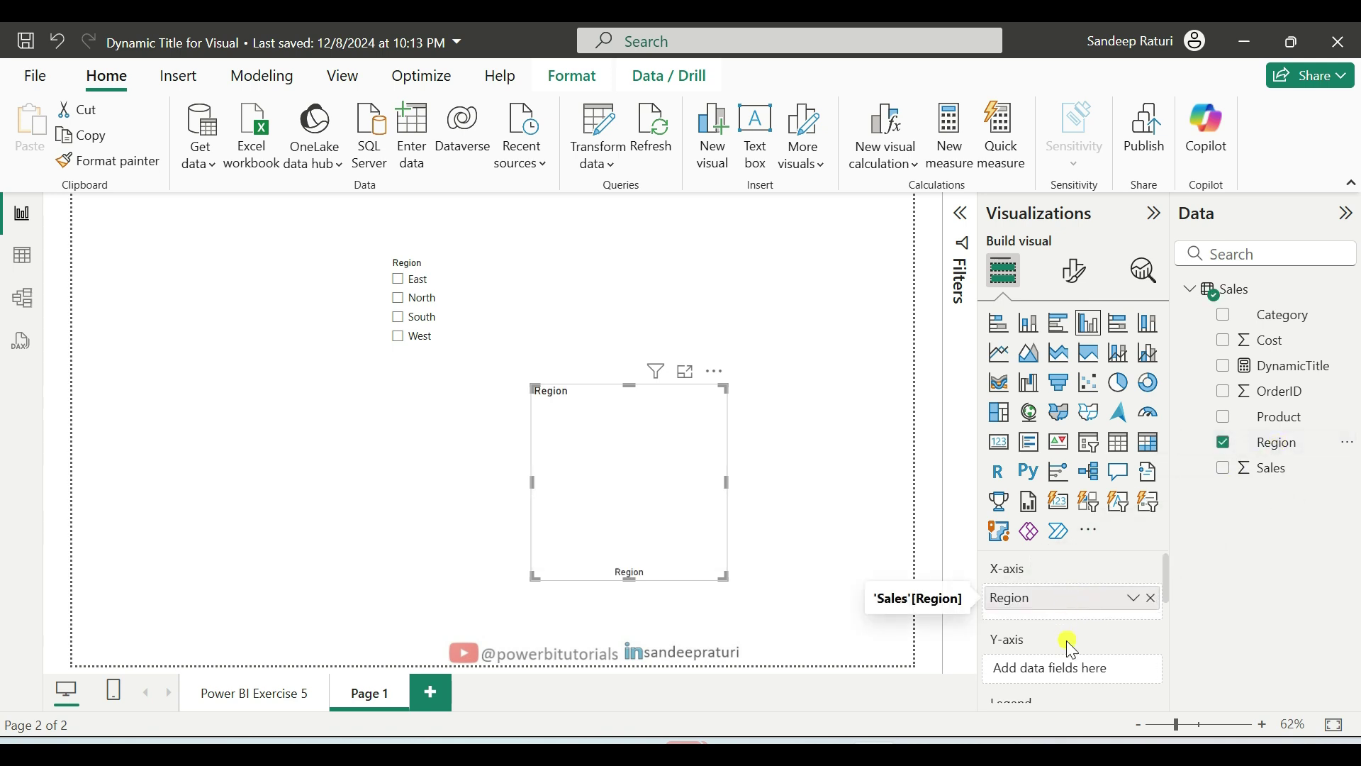
left_click_drag(1276, 469, 1090, 687)
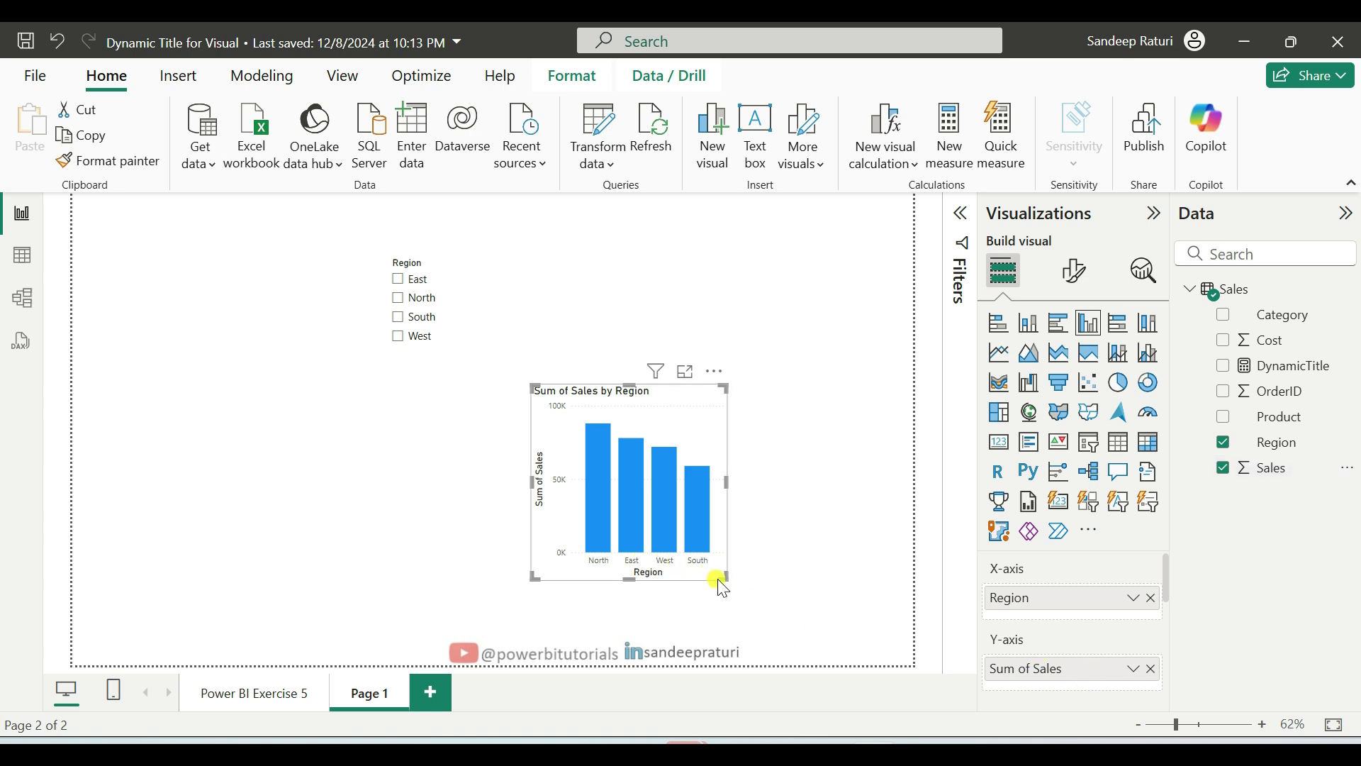
left_click_drag(720, 580, 831, 630)
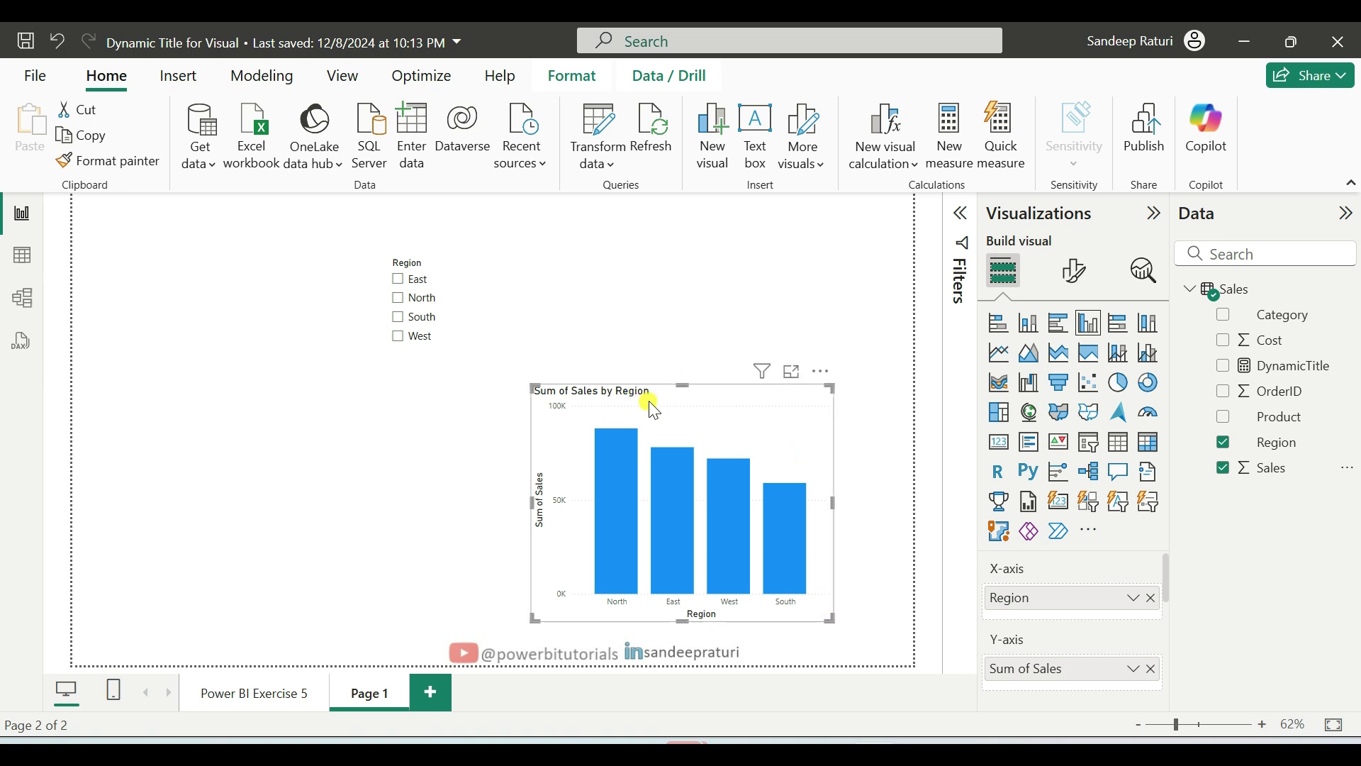
- Set the chart's General > Title text via fx to the Sales DynamicTitle measure
left_click(1077, 284)
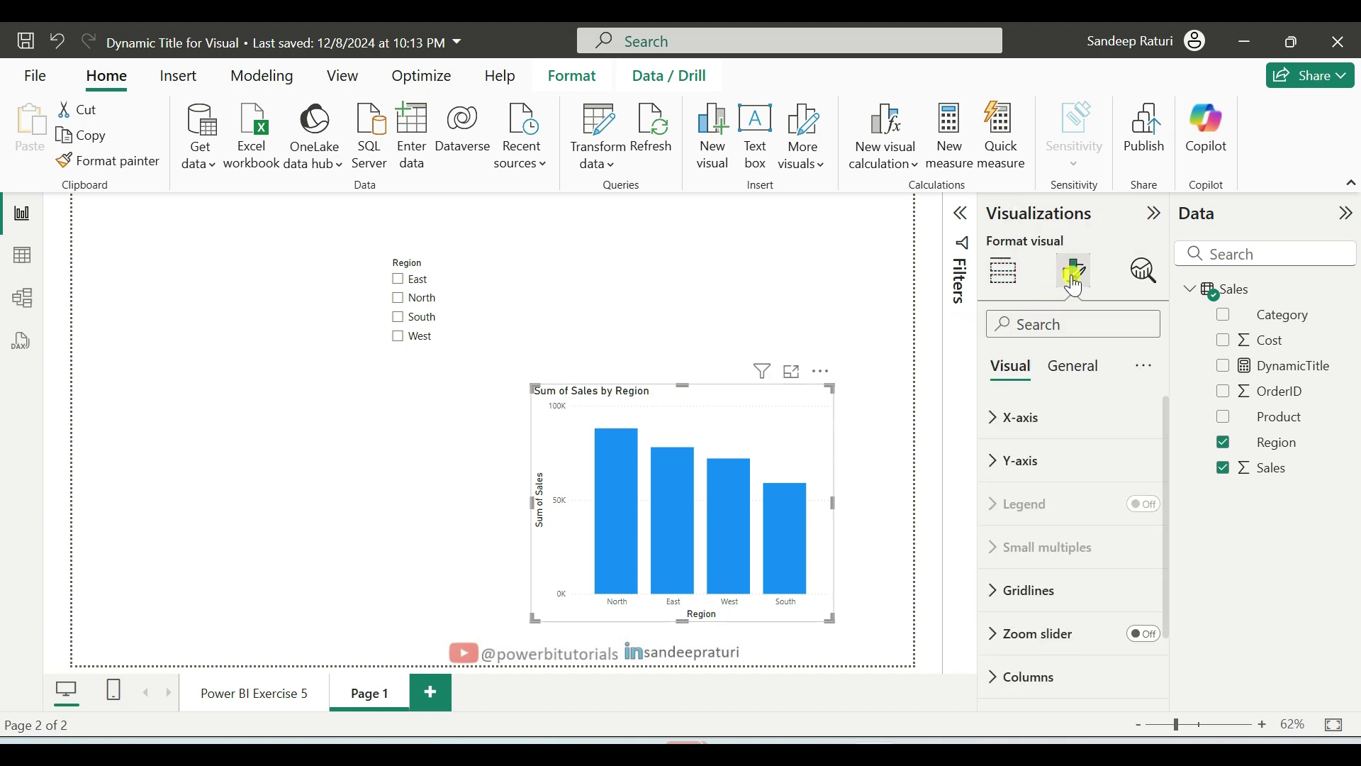
left_click(1080, 367)
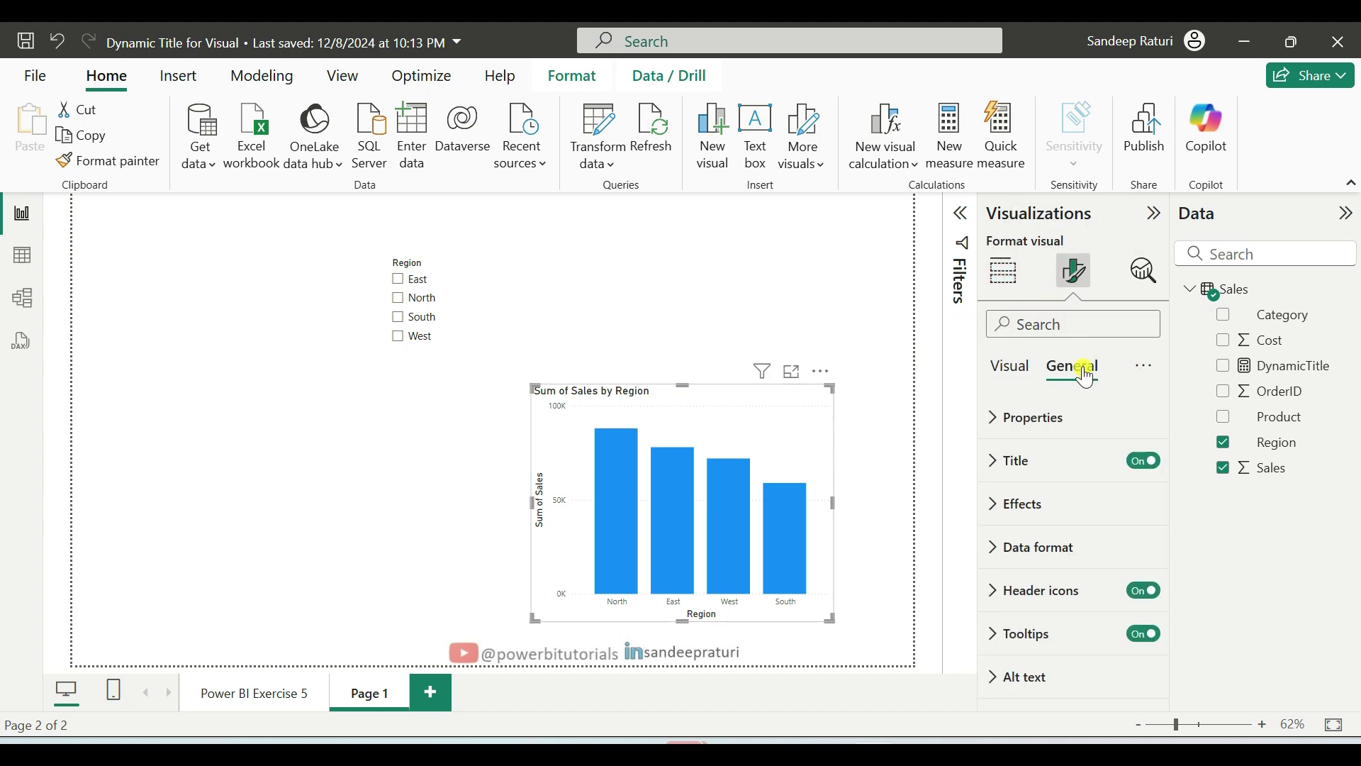
left_click(1016, 463)
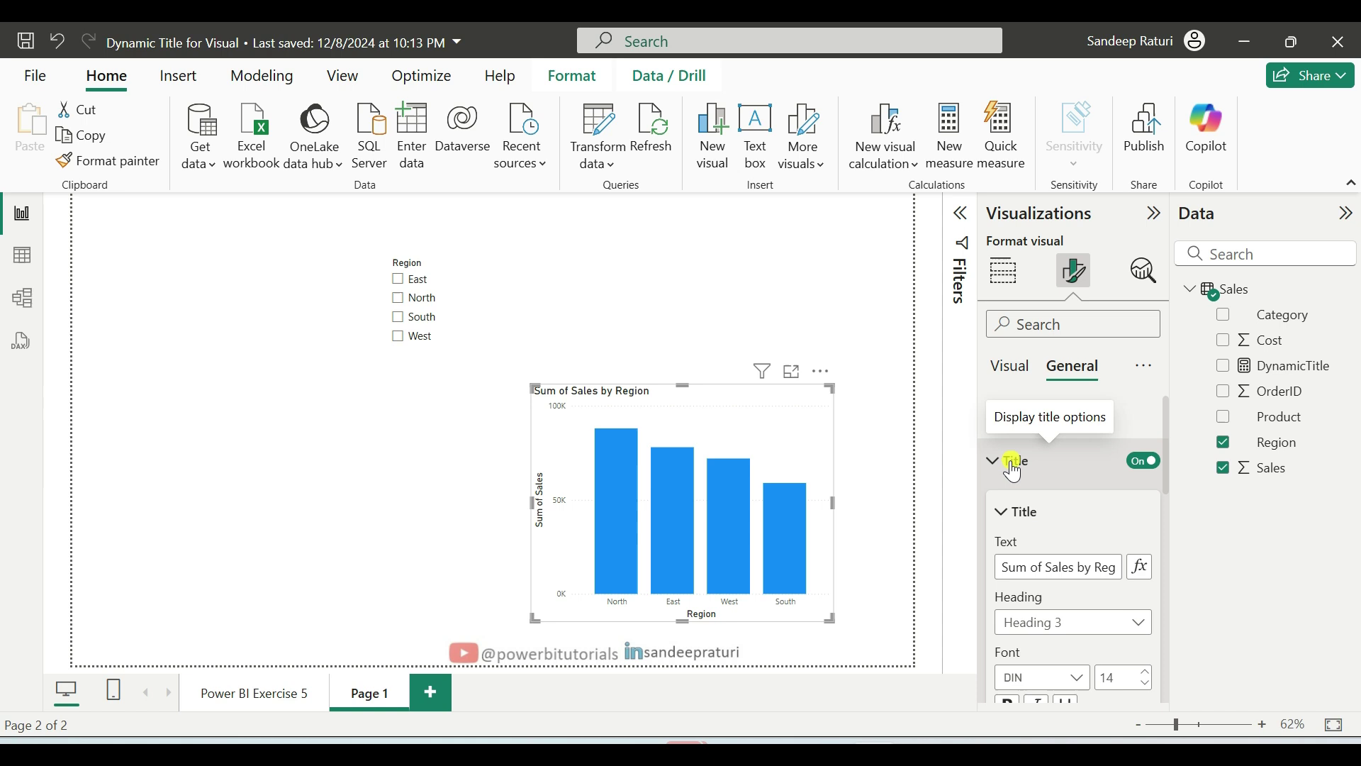
left_click(1142, 572)
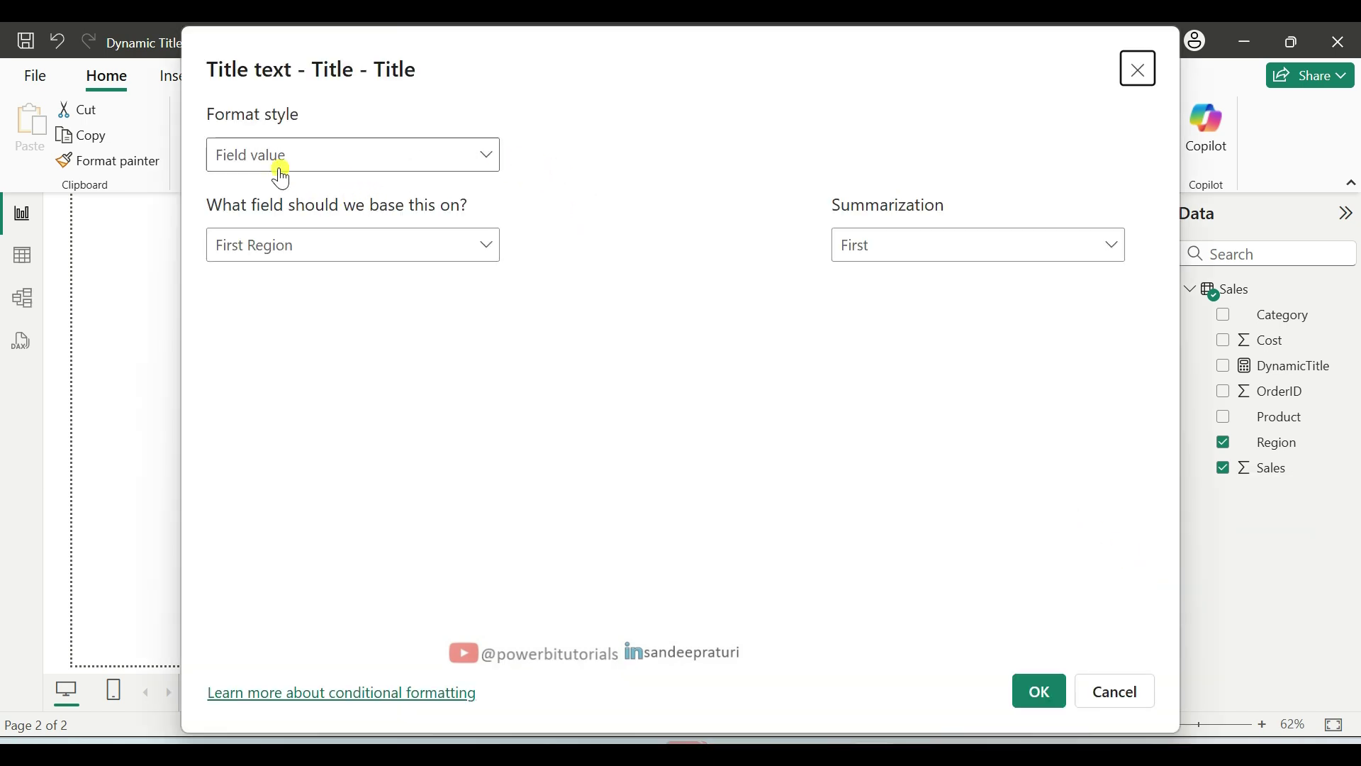
left_click(371, 251)
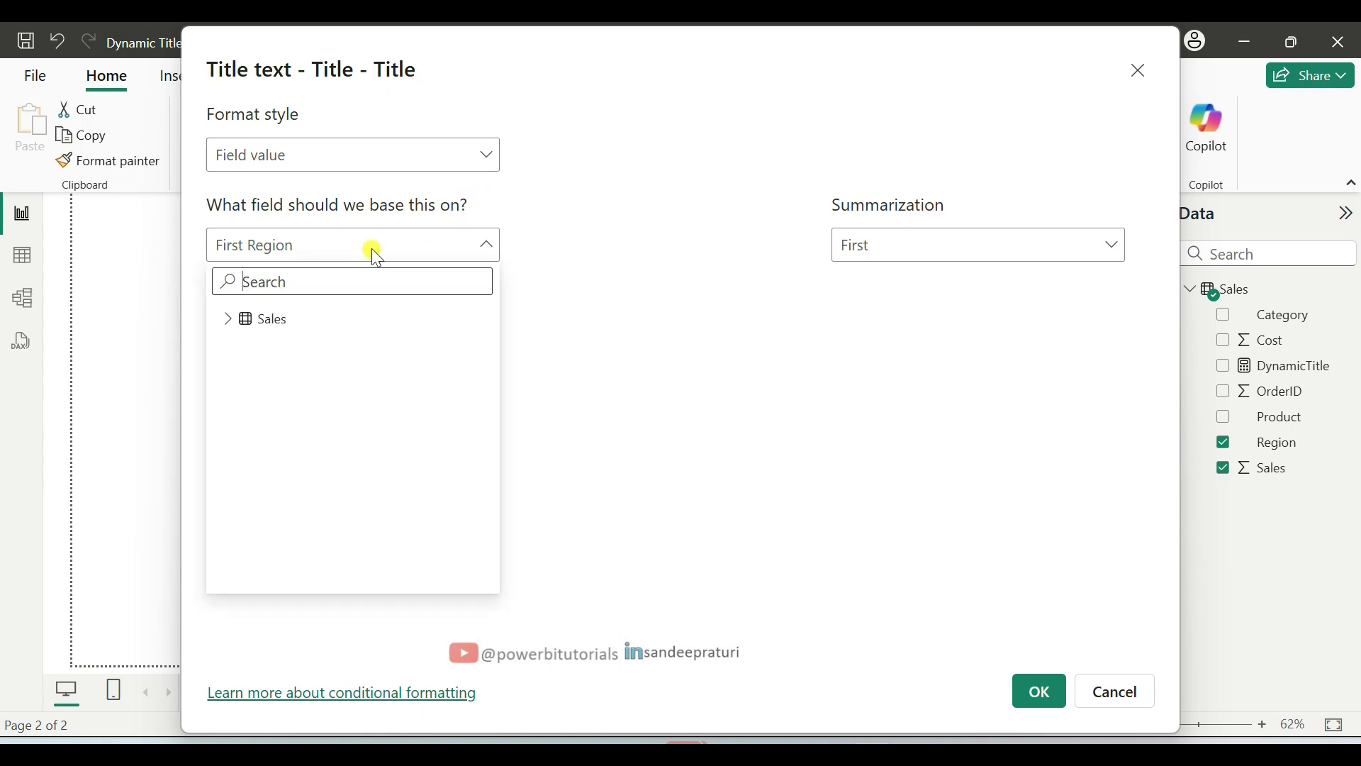
left_click(227, 322)
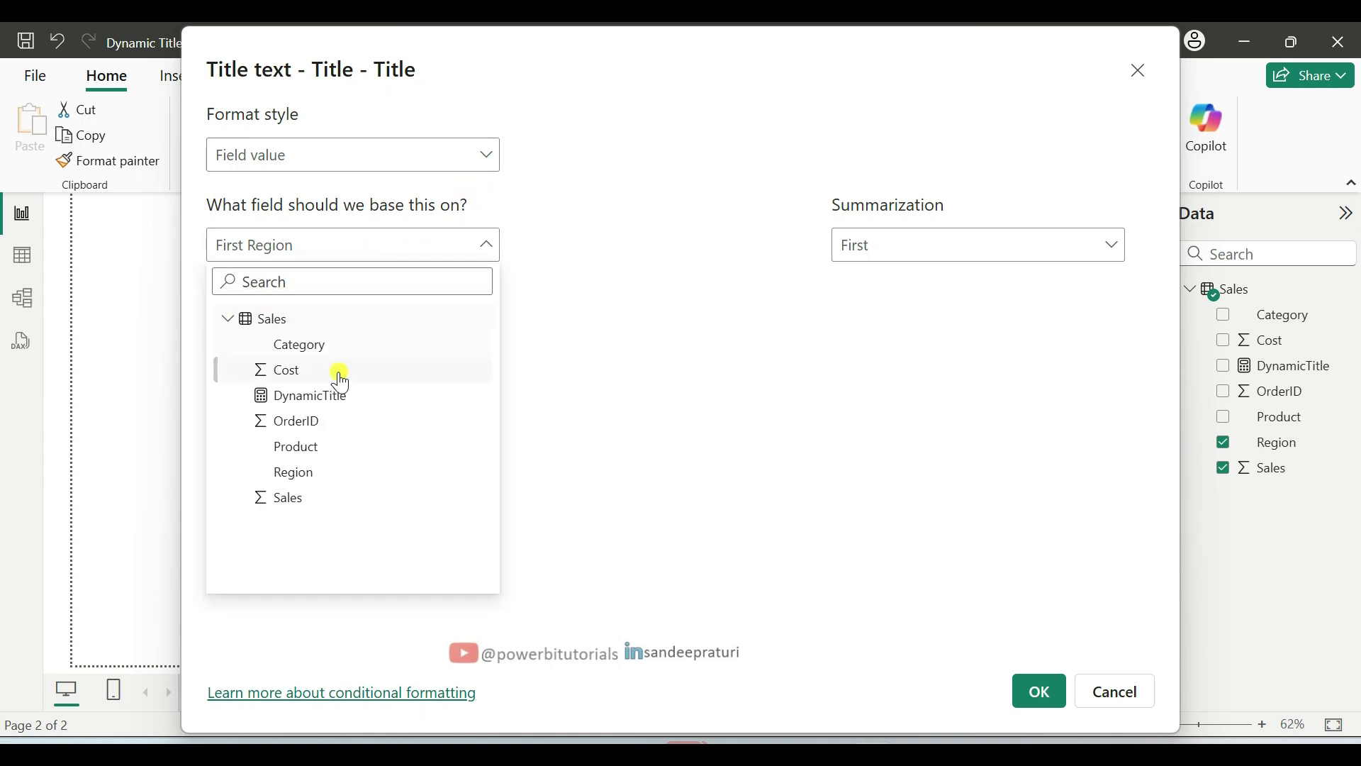
left_click(331, 401)
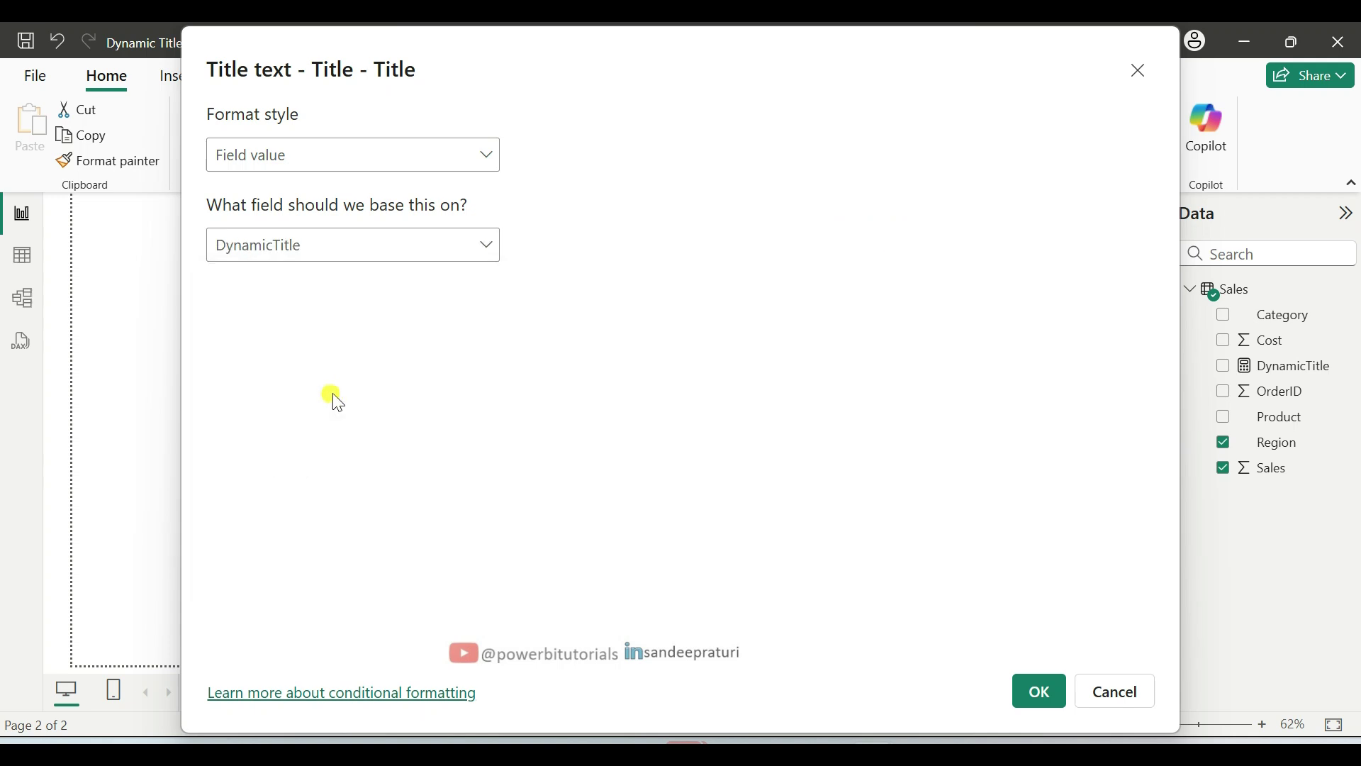
left_click(1039, 692)
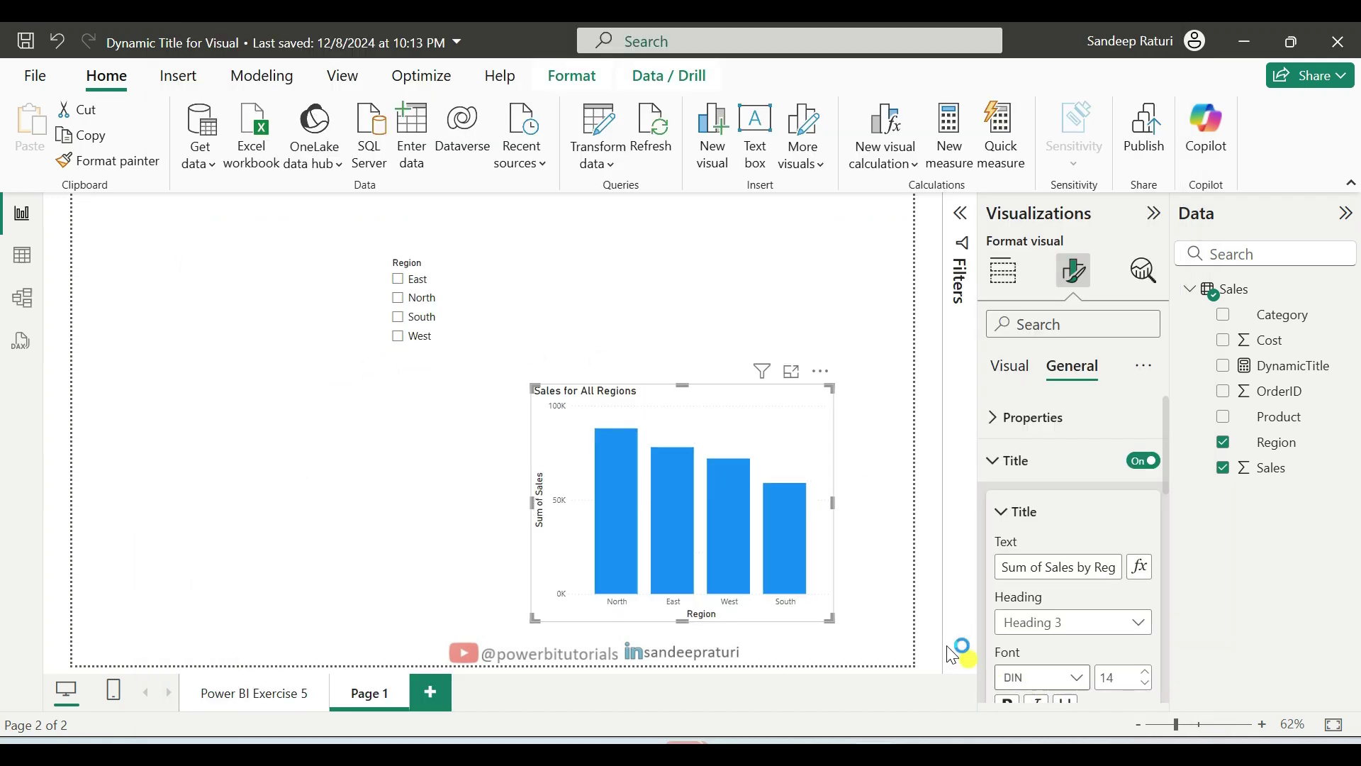
- Move the chart under the slicer and filter the slicer to North, South and West
left_click_drag(622, 395, 525, 389)
left_click(781, 385)
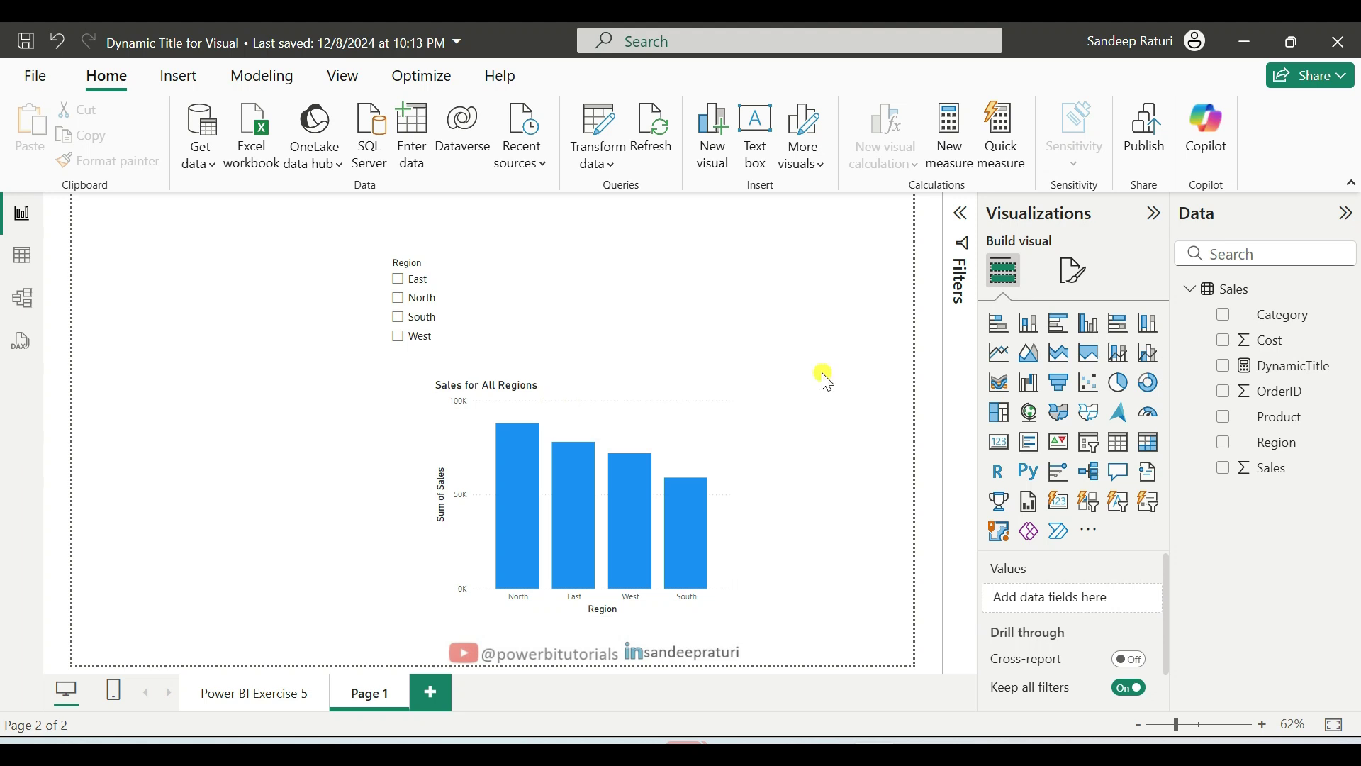
left_click(399, 299)
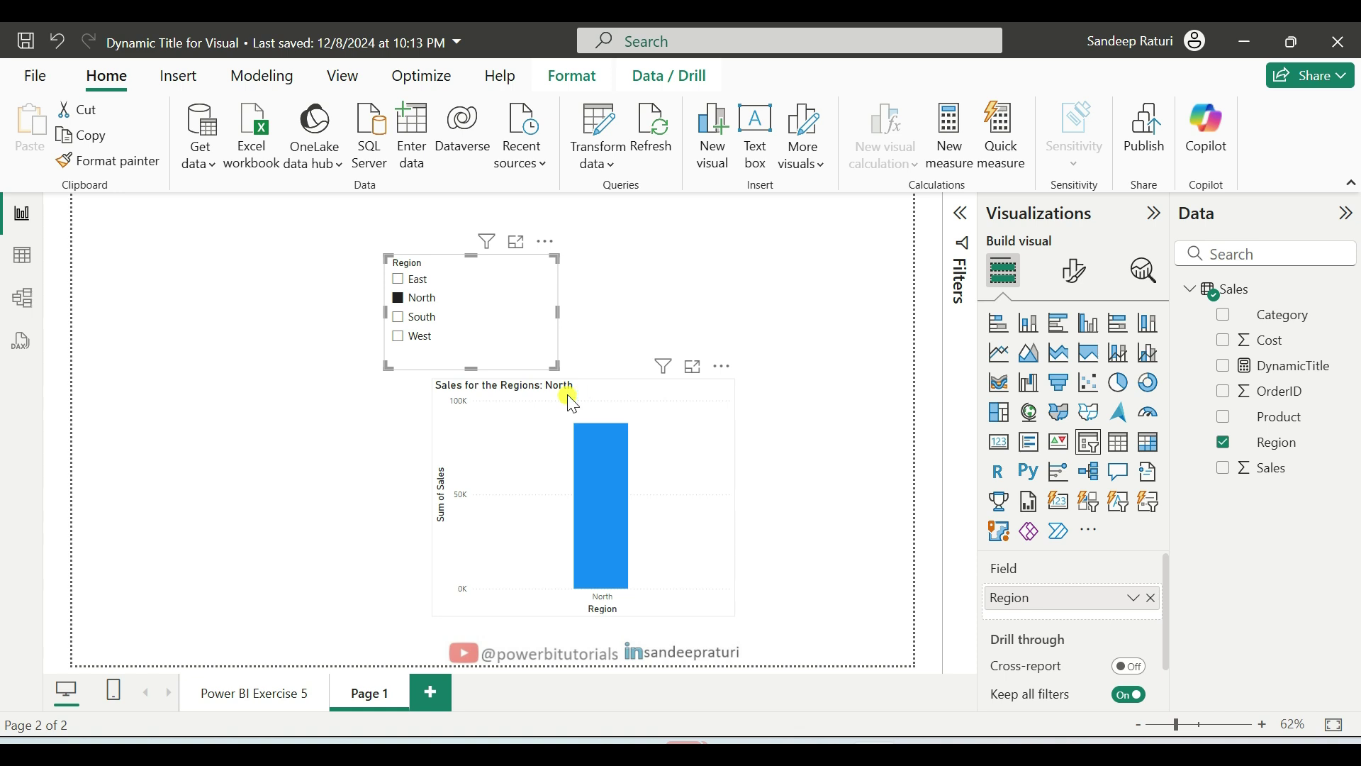
left_click(397, 319)
left_click(397, 336)
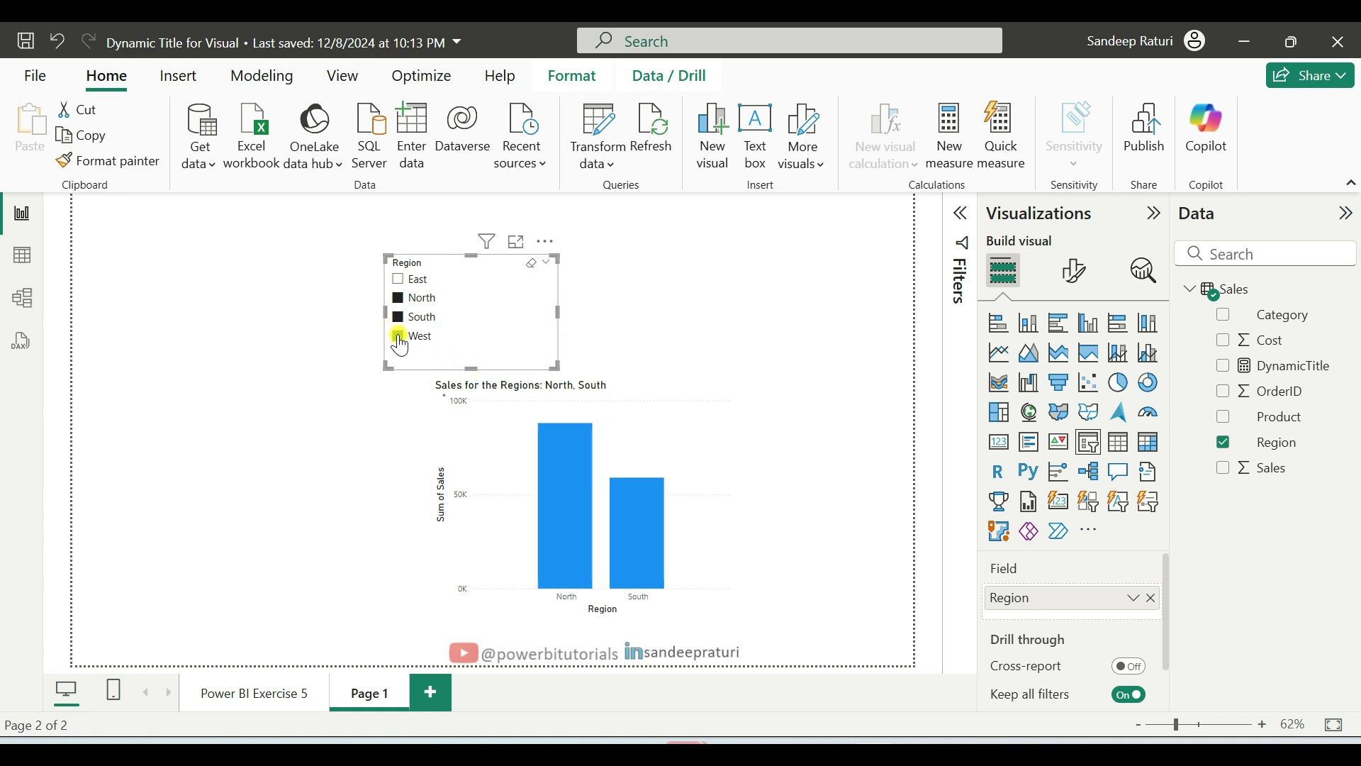